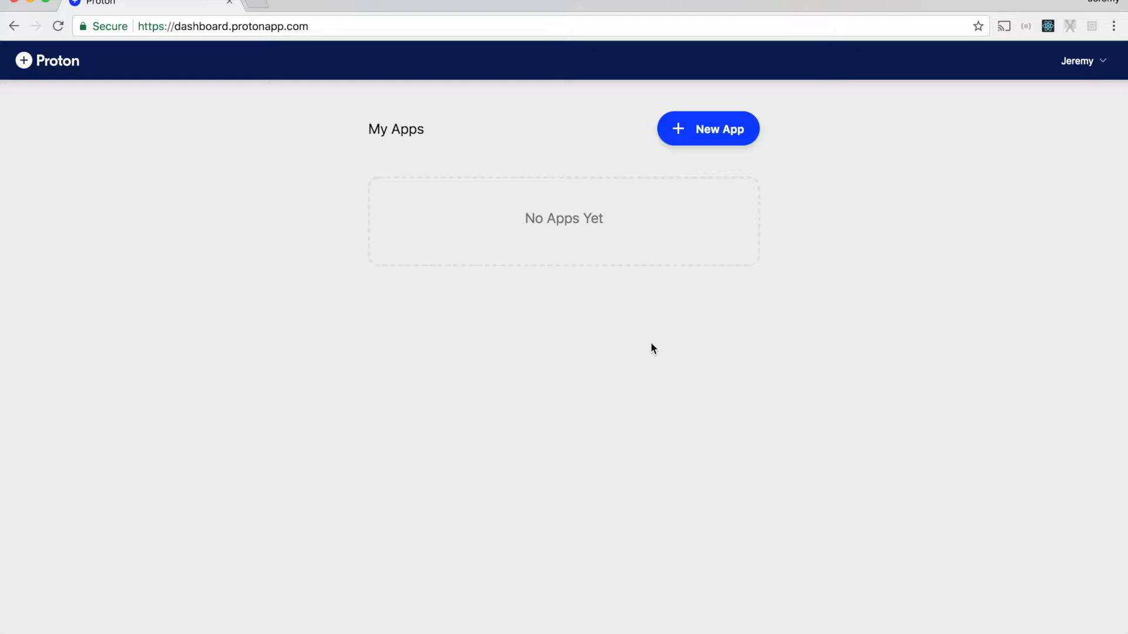
- Open the Task-Management mockup in Sketch and examine its Home Screen, Create Task and Login artboards
key(super+Tab)
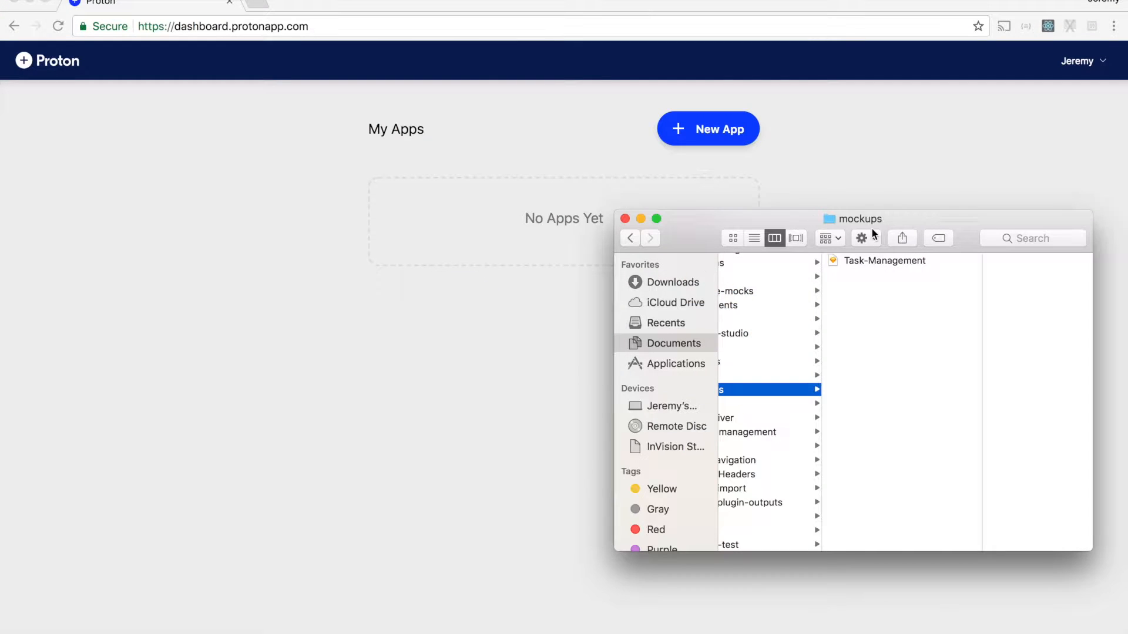
click(885, 260)
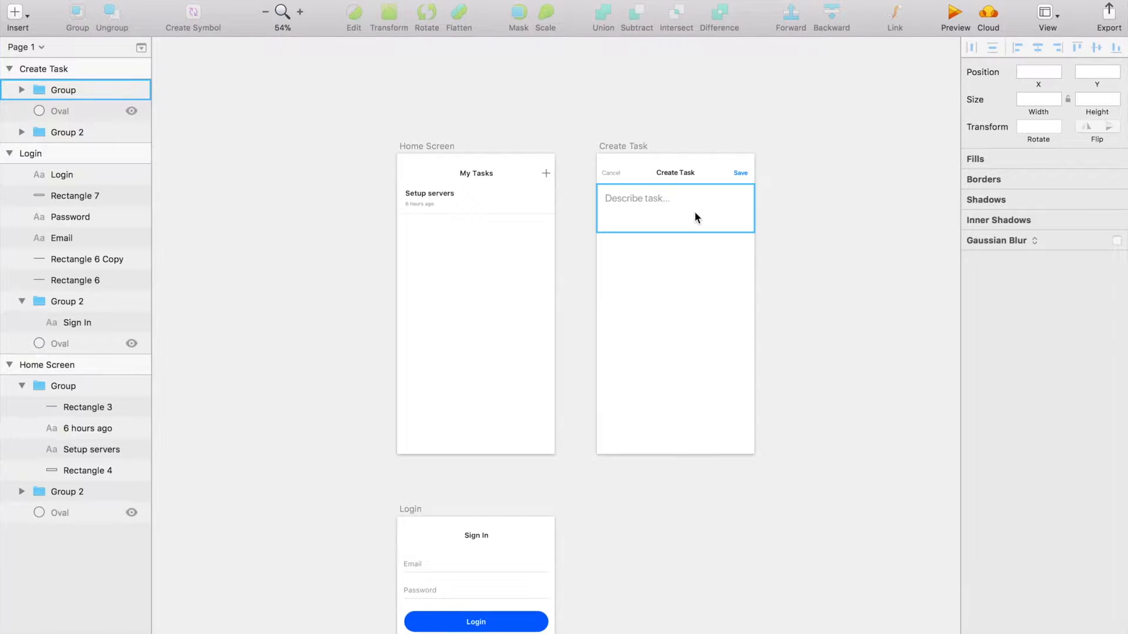
scroll(429, 277, right, 3)
scroll(429, 276, down, 3)
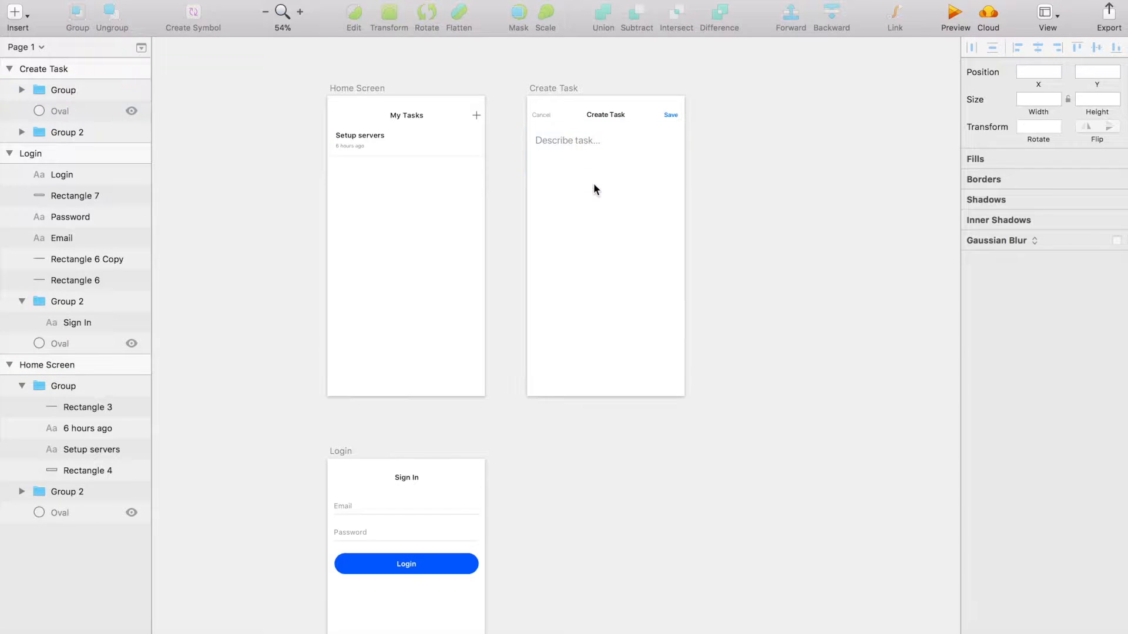
scroll(593, 182, down, 5)
scroll(387, 242, up, 8)
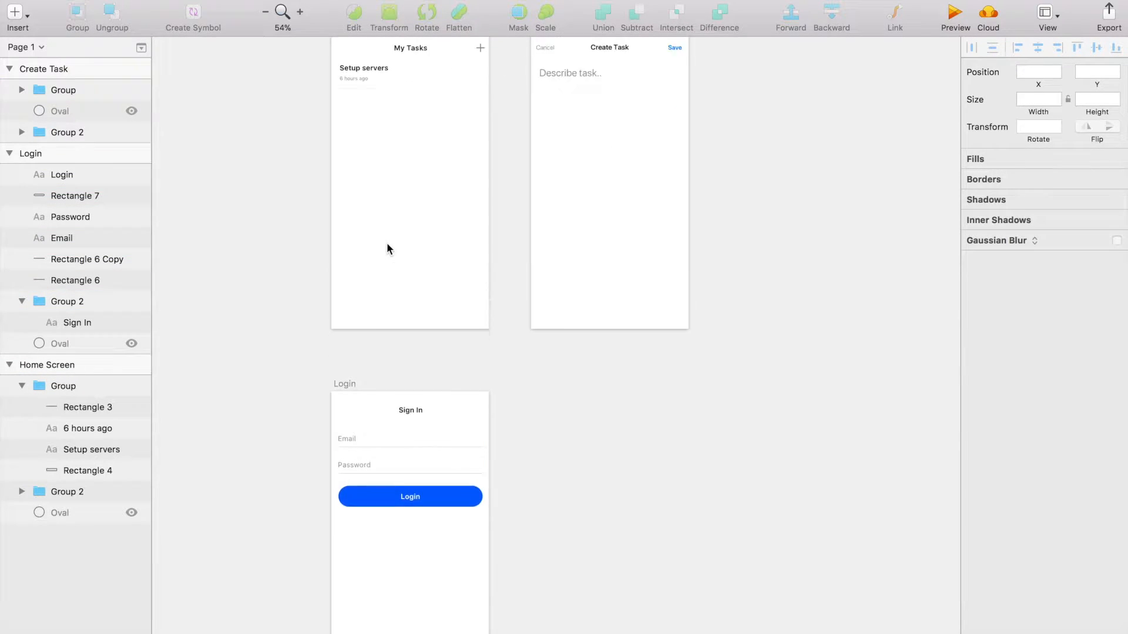
- Switch back to Proton in the browser and create a new app titled To-do-list
key(super+Tab)
key(super+Tab)
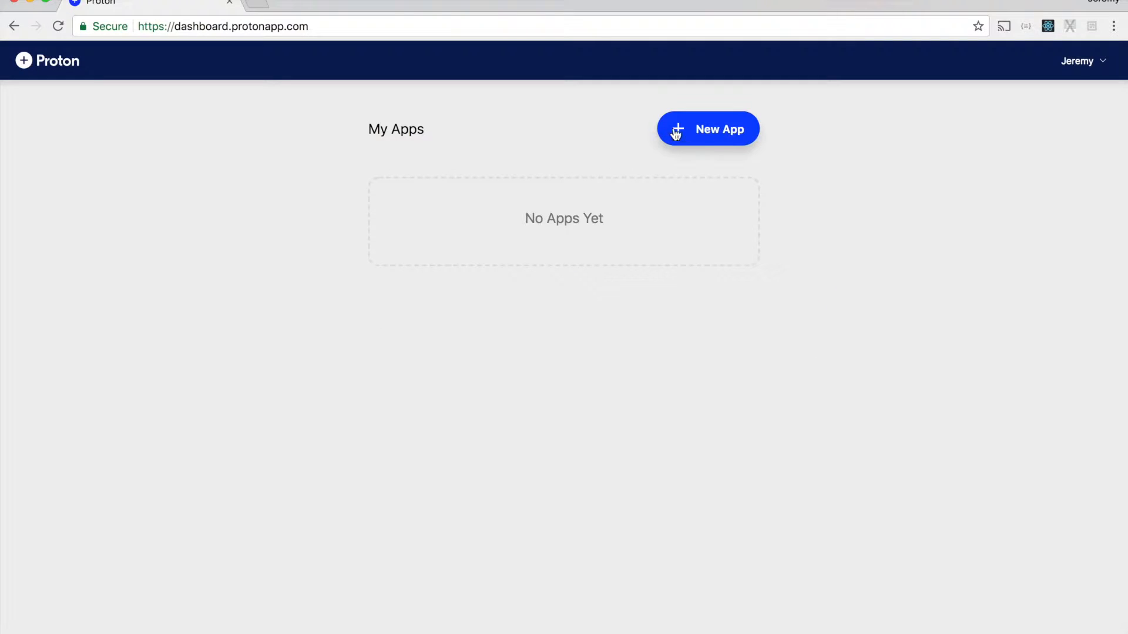
click(704, 135)
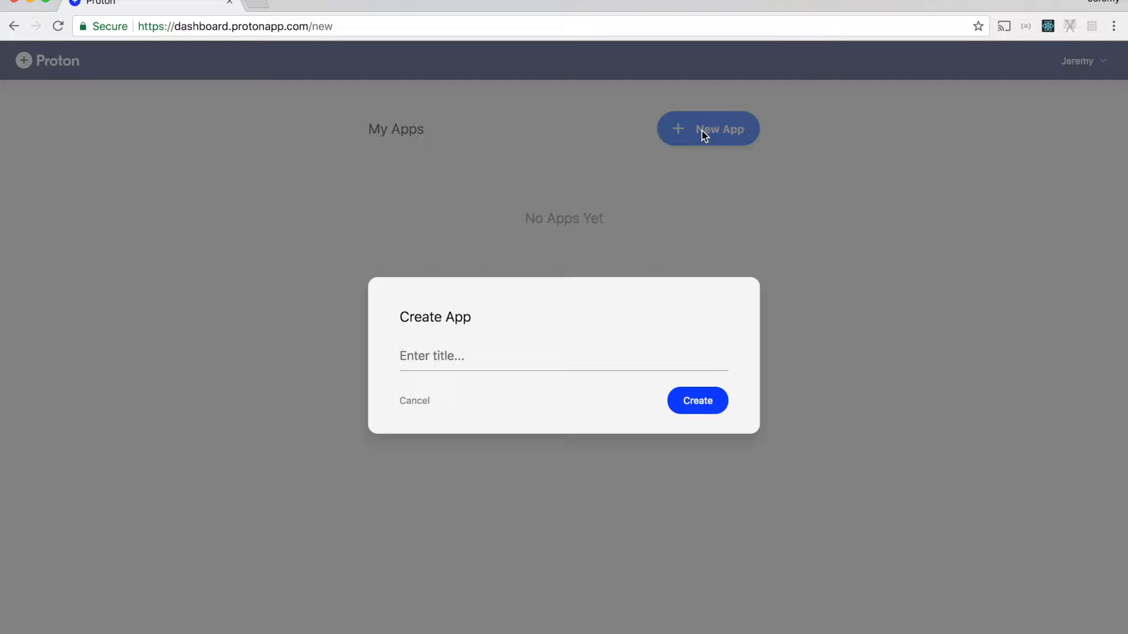
text(To-do-list)
key(Return)
- Import the Task-Management design file from Finder into the app's screens, and check the imported home screen in a preview
key(super+Tab)
key(super+Tab)
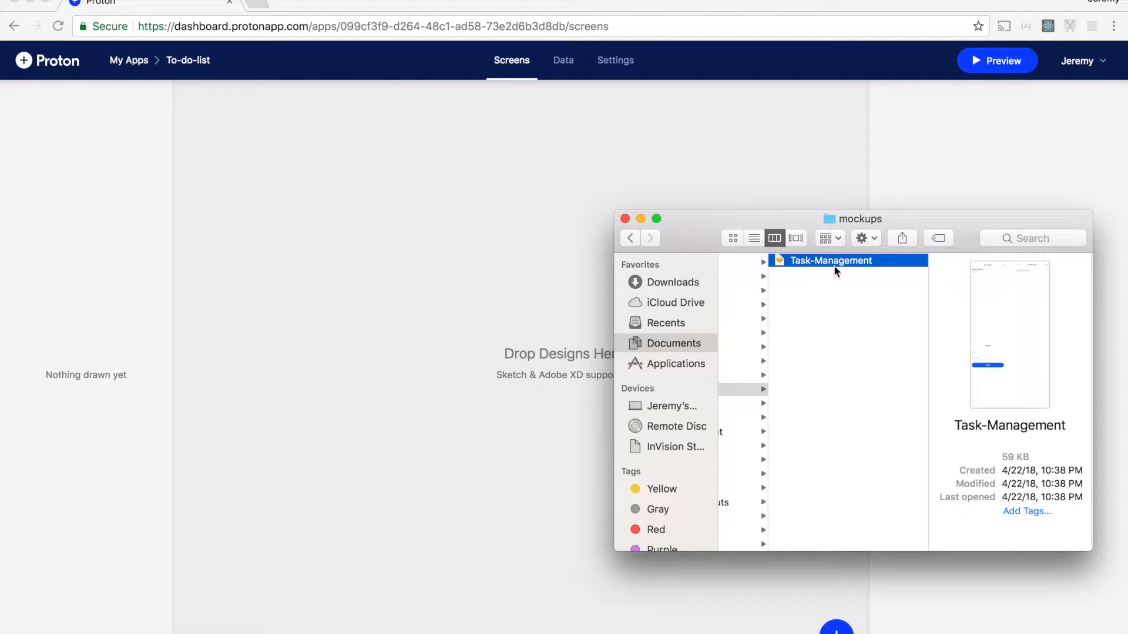
drag(860, 261, 400, 322)
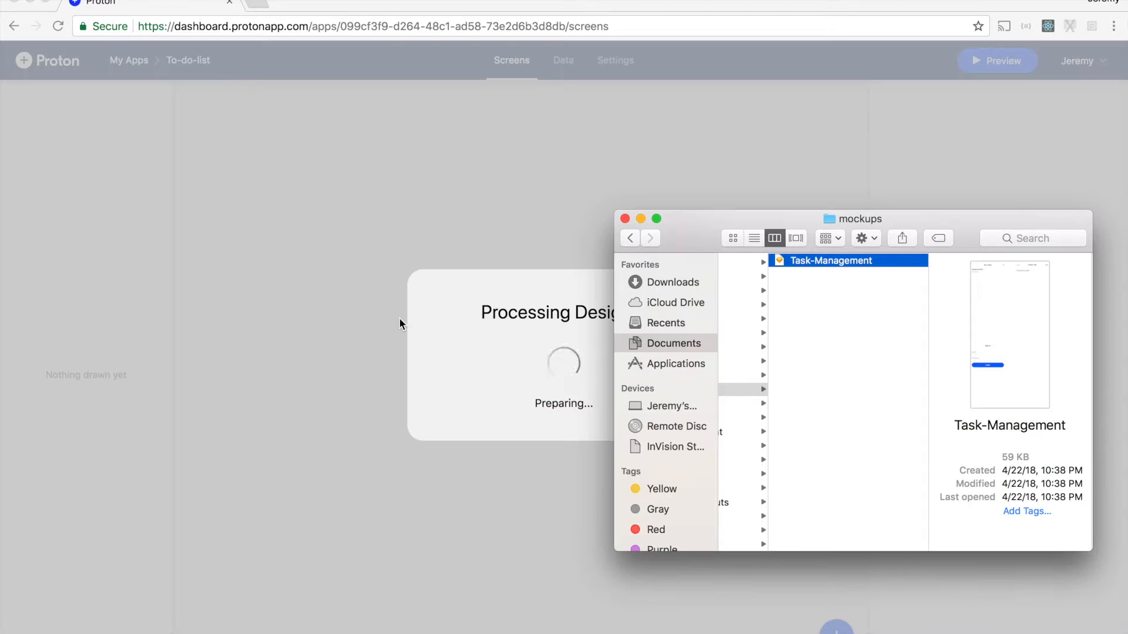
click(513, 334)
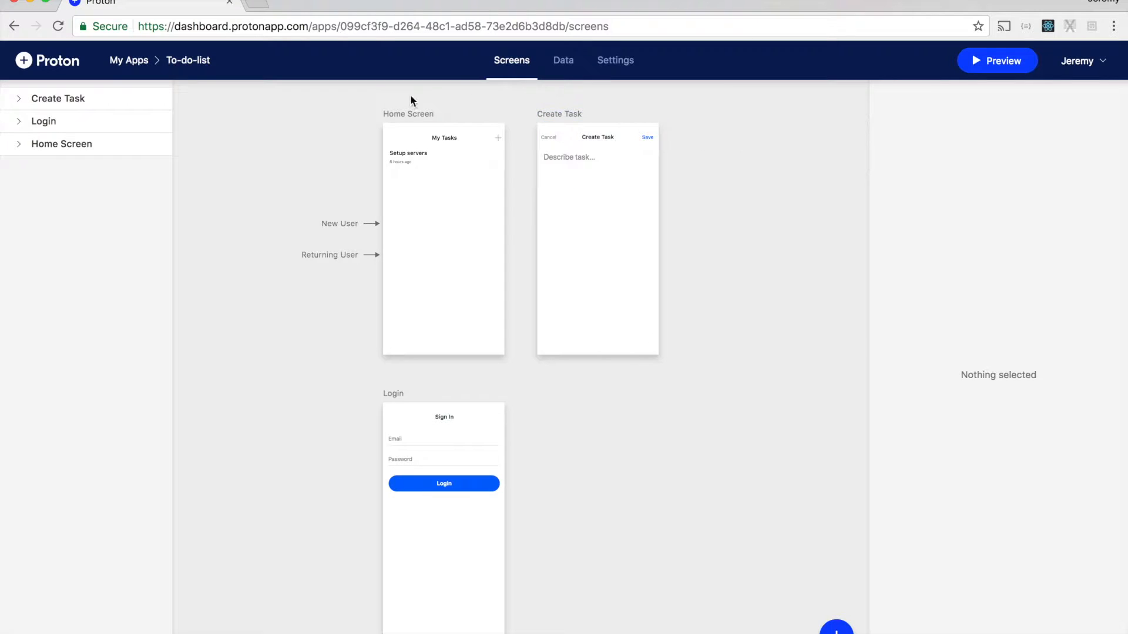
click(1008, 54)
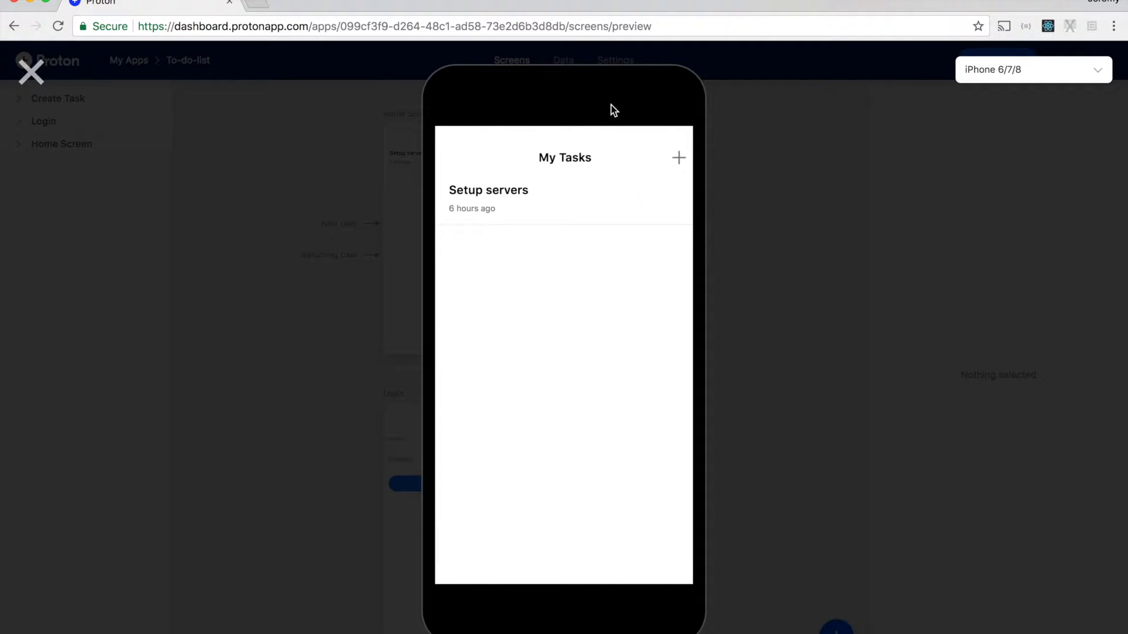
click(33, 74)
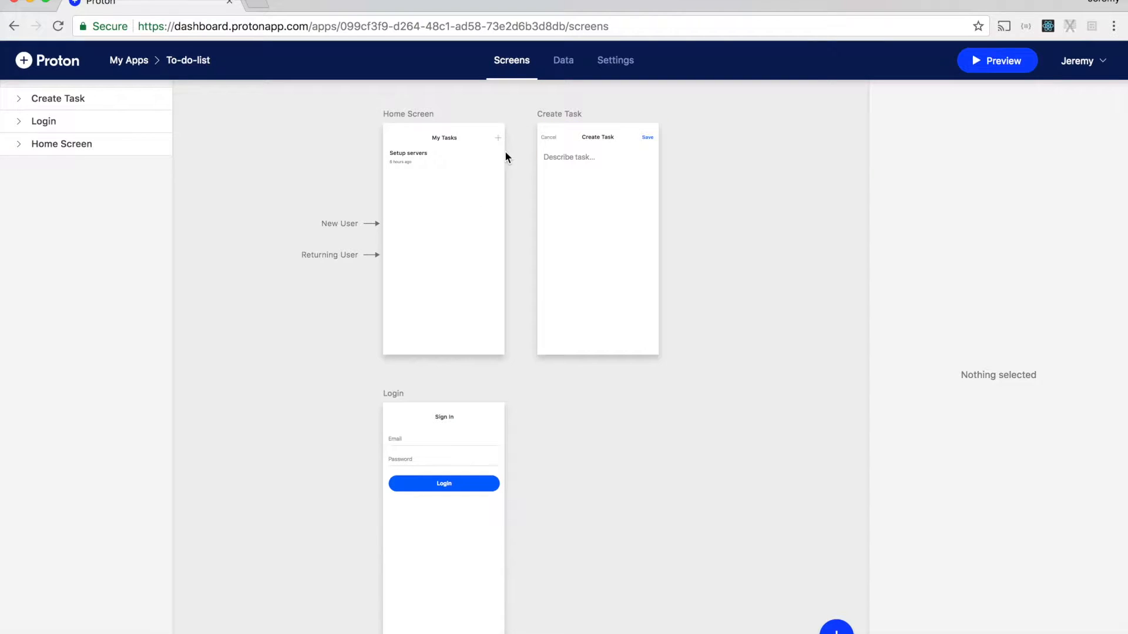
- Add a new table to the app's data and name it Tasks
click(562, 72)
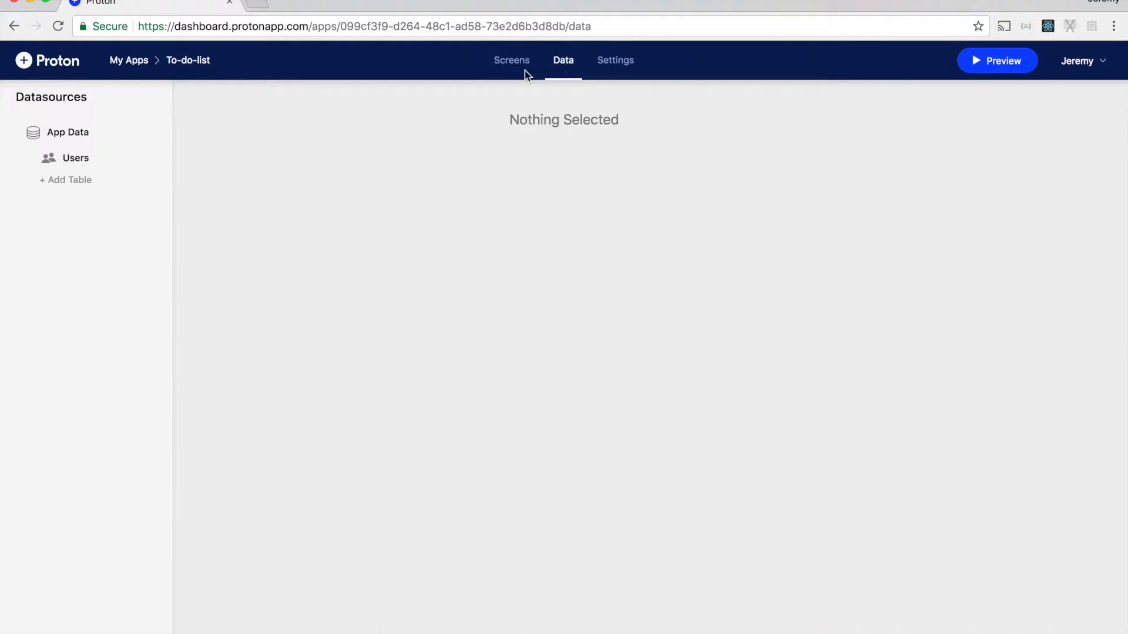
click(83, 180)
click(94, 180)
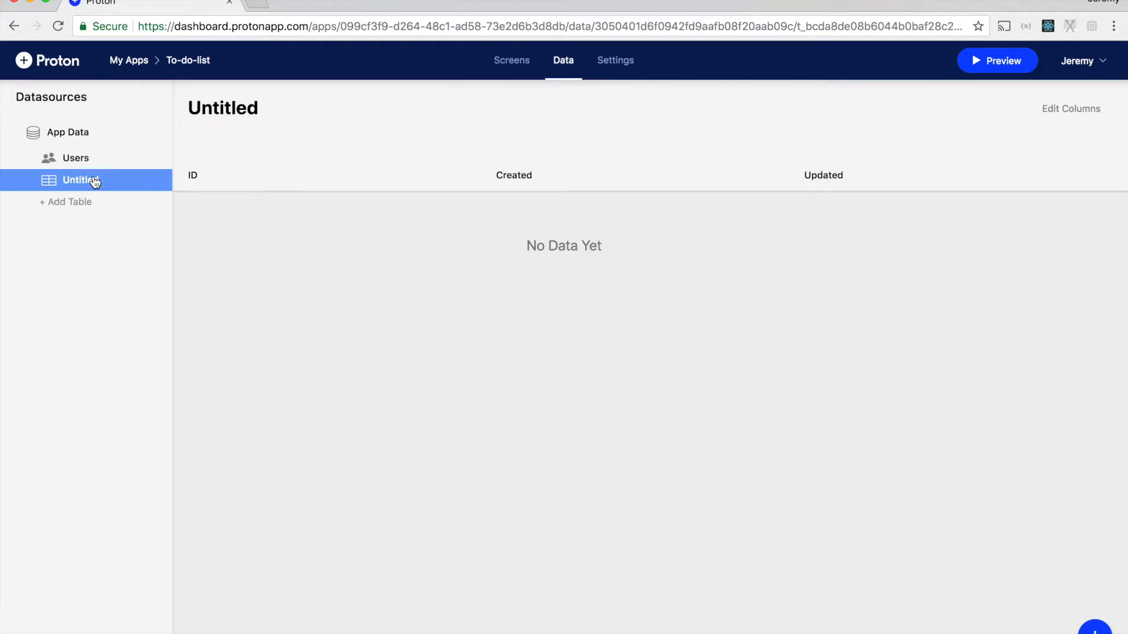
click(228, 107)
text(Taks)
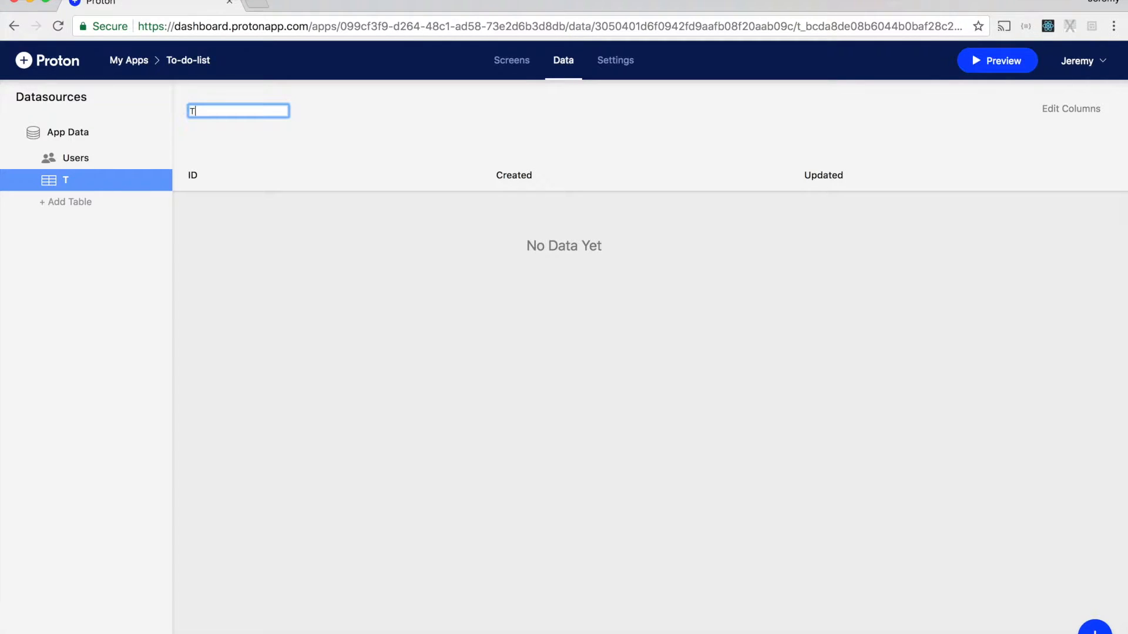
key(BackSpace)
key(BackSpace)
text(sks)
key(Return)
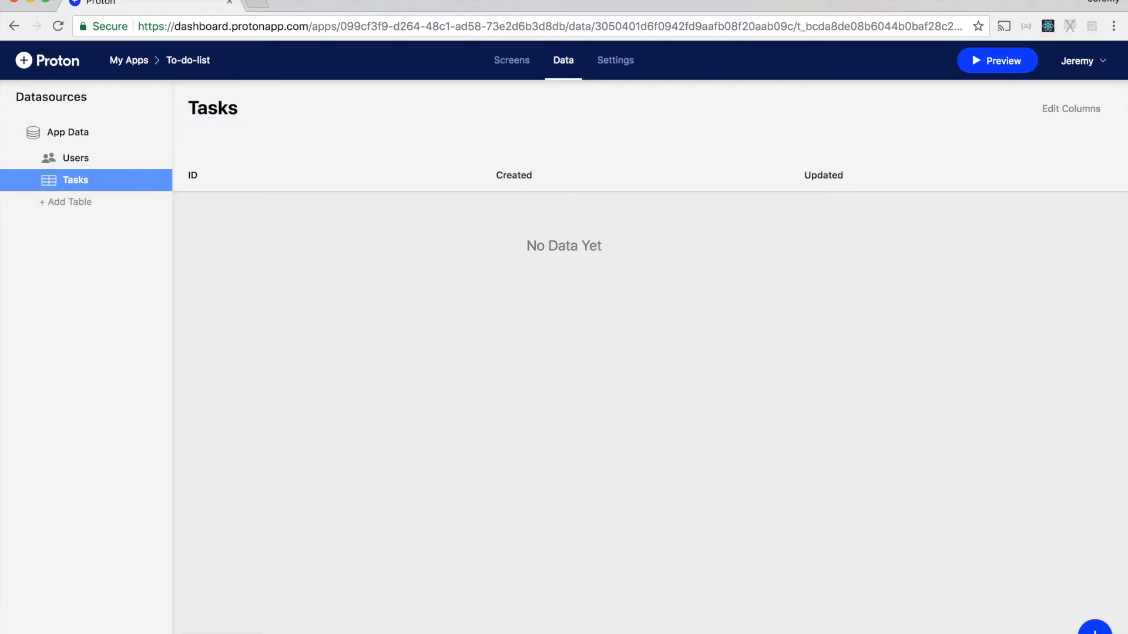
- Add a Text column named Description to the Tasks table
click(1075, 117)
text(Description)
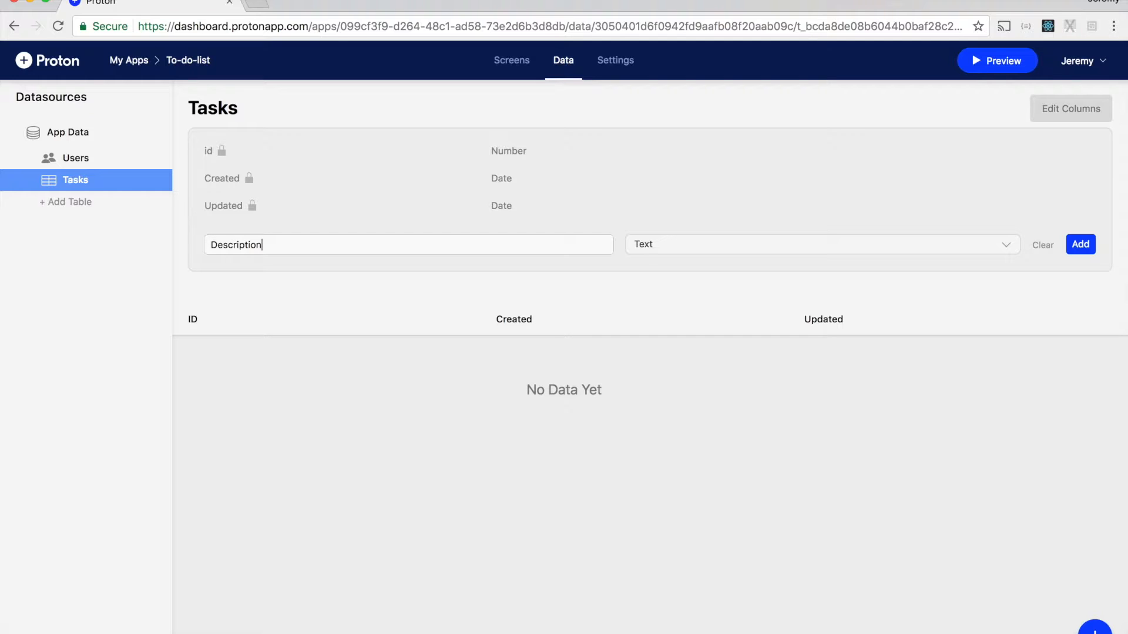
click(1081, 244)
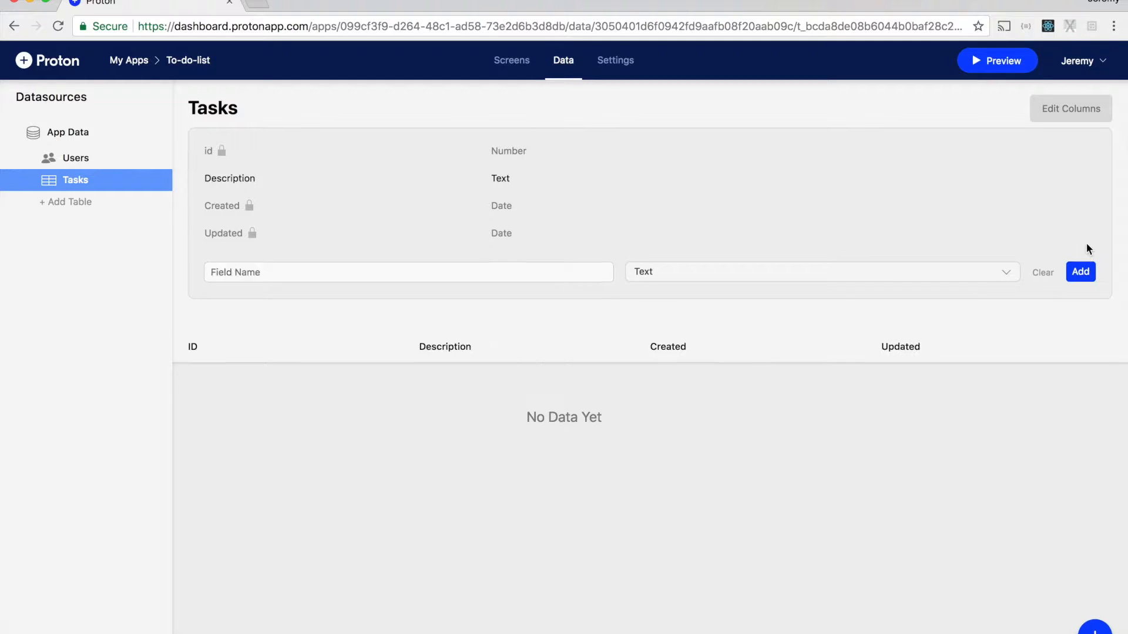
- Convert the Home Screen's Setup servers group to a List and extend its height to about 414
click(516, 64)
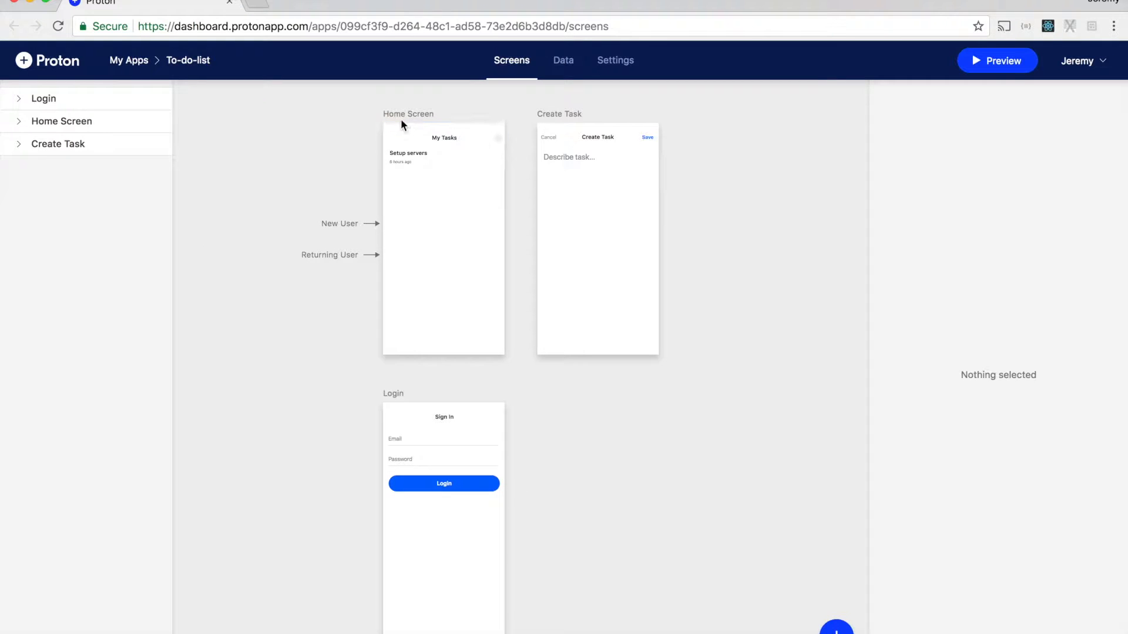
click(411, 124)
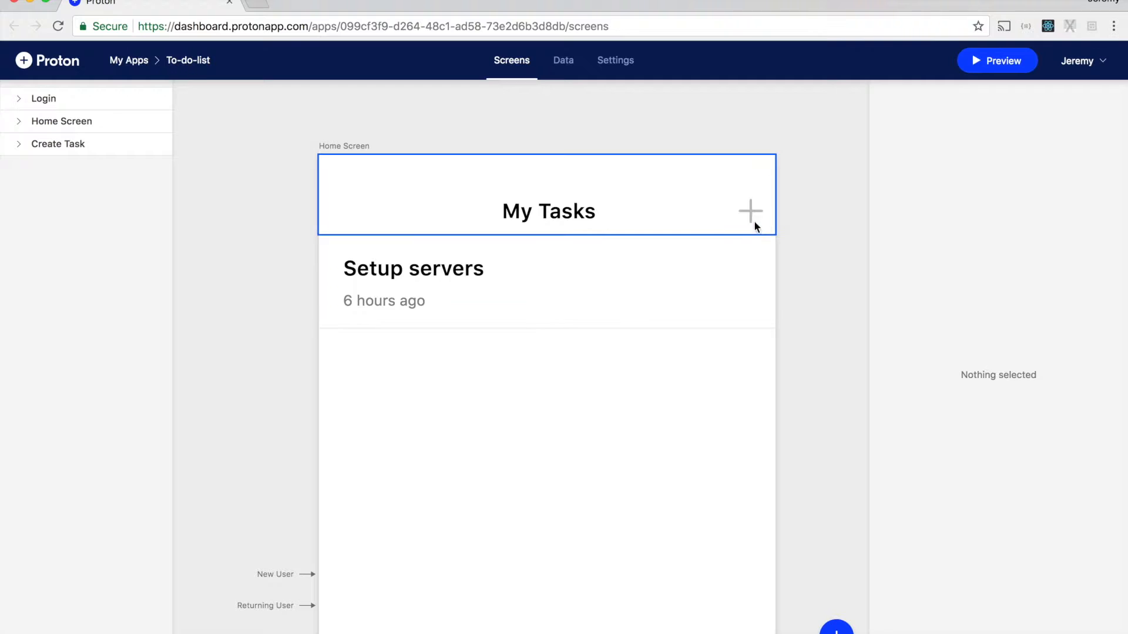
click(432, 275)
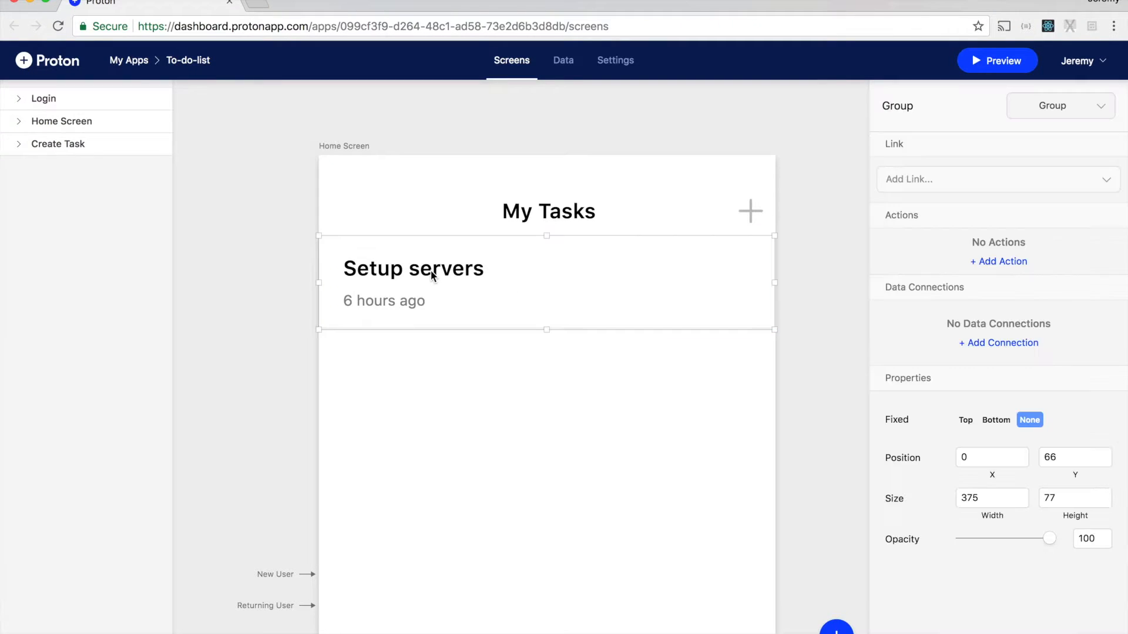
click(1043, 114)
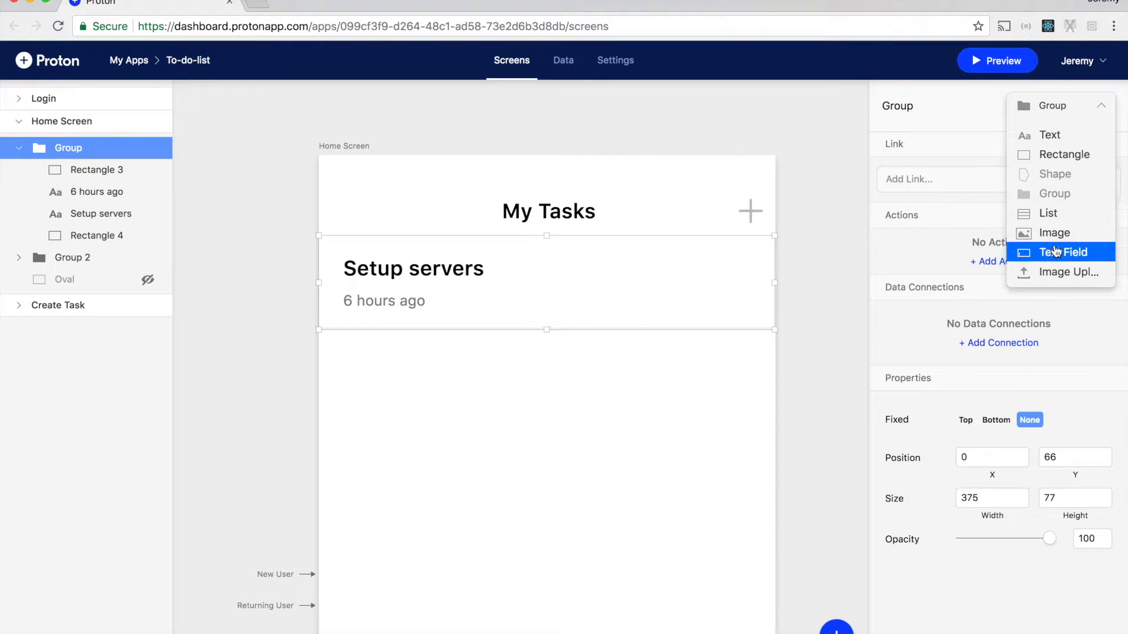
click(1046, 214)
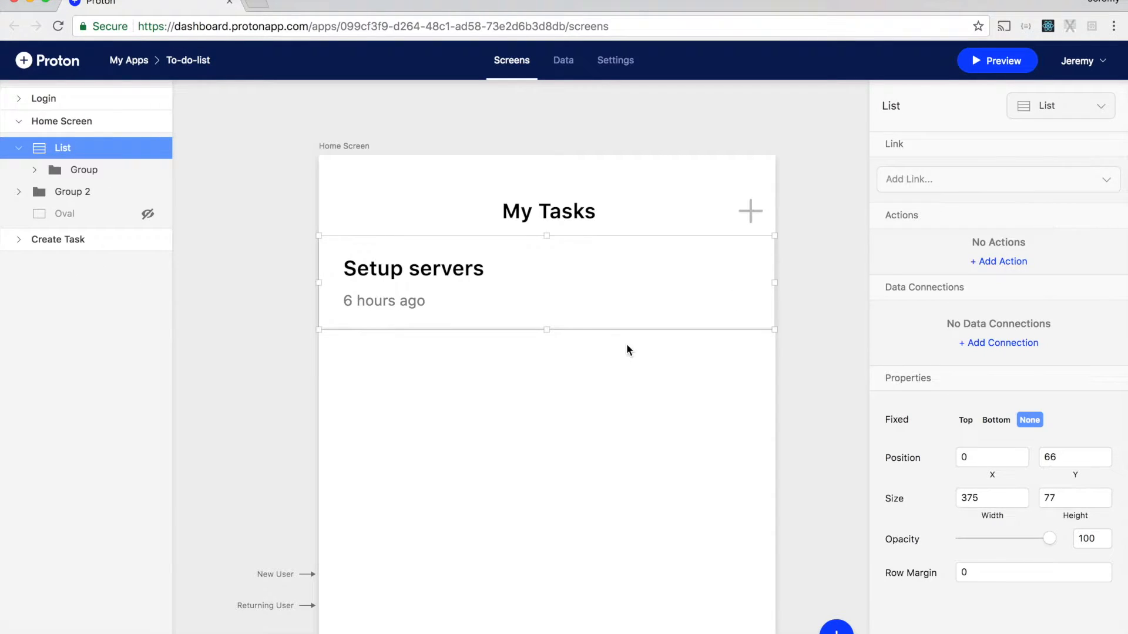
scroll(622, 336, down, 3)
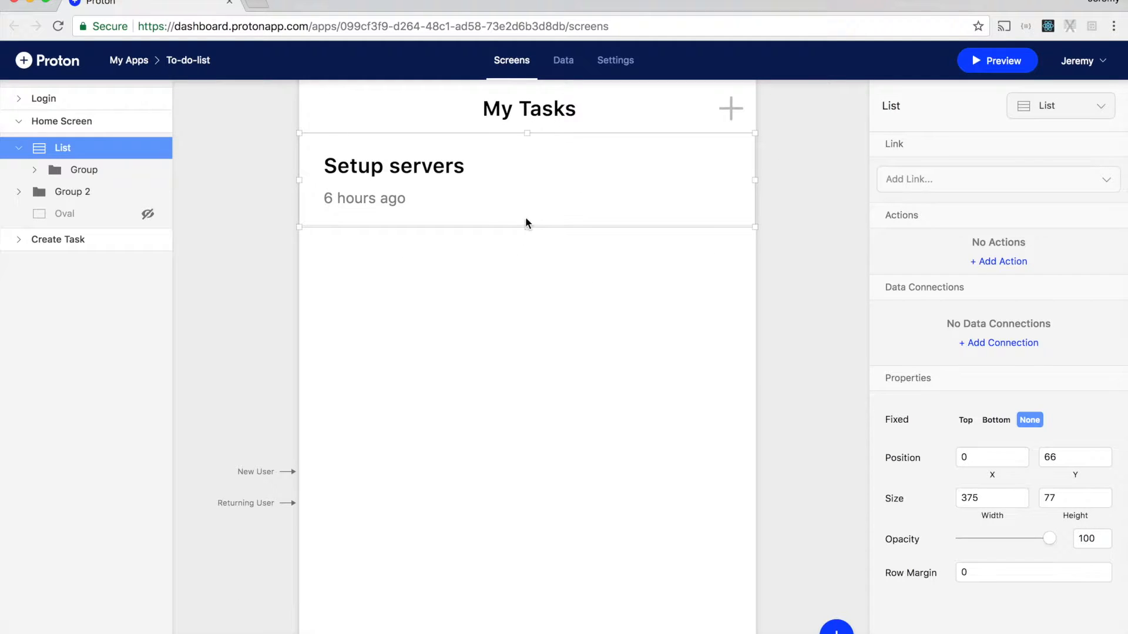
drag(528, 227, 530, 633)
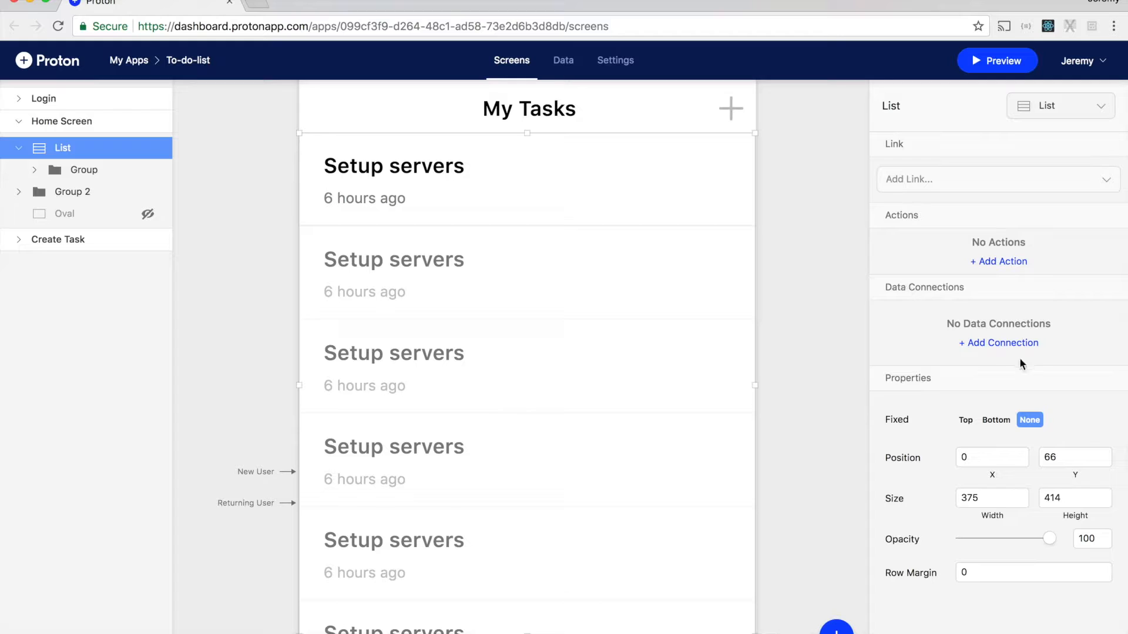
- Connect the Home Screen list to all records of the Tasks table
click(999, 344)
mouse_move(977, 424)
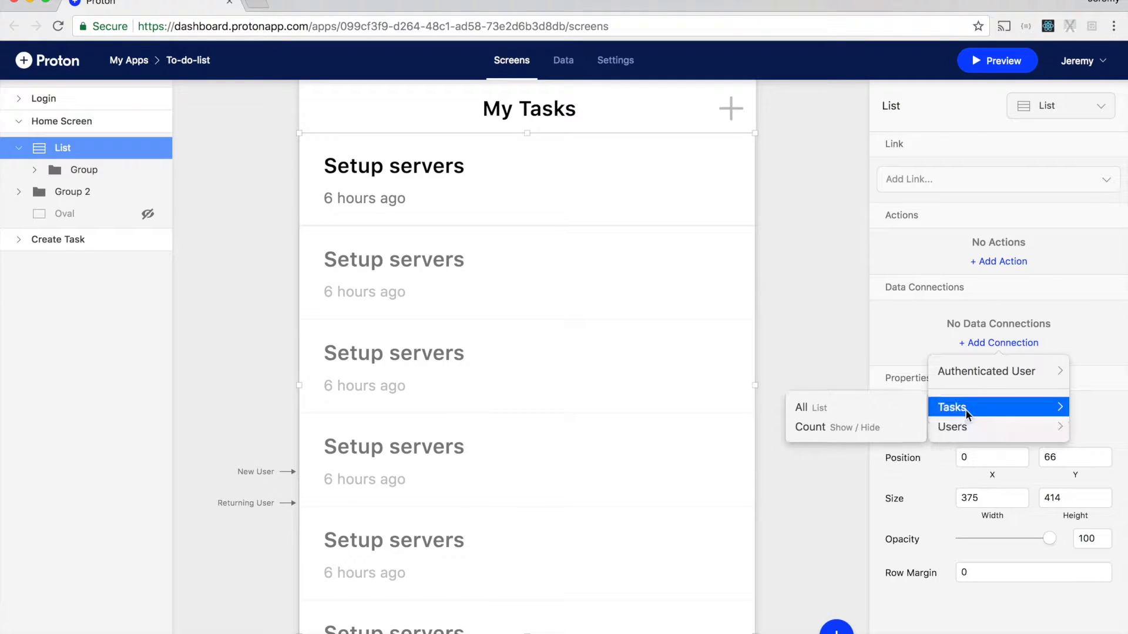
click(850, 410)
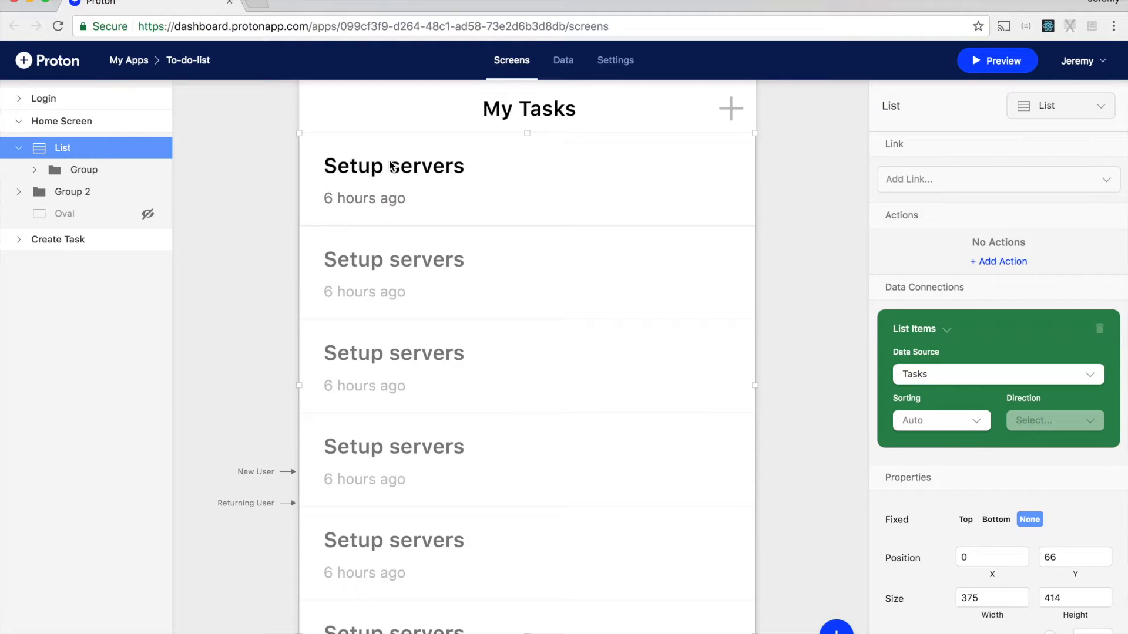
- Connect the Setup servers text in the list's first row to the Current Task's Description
click(412, 173)
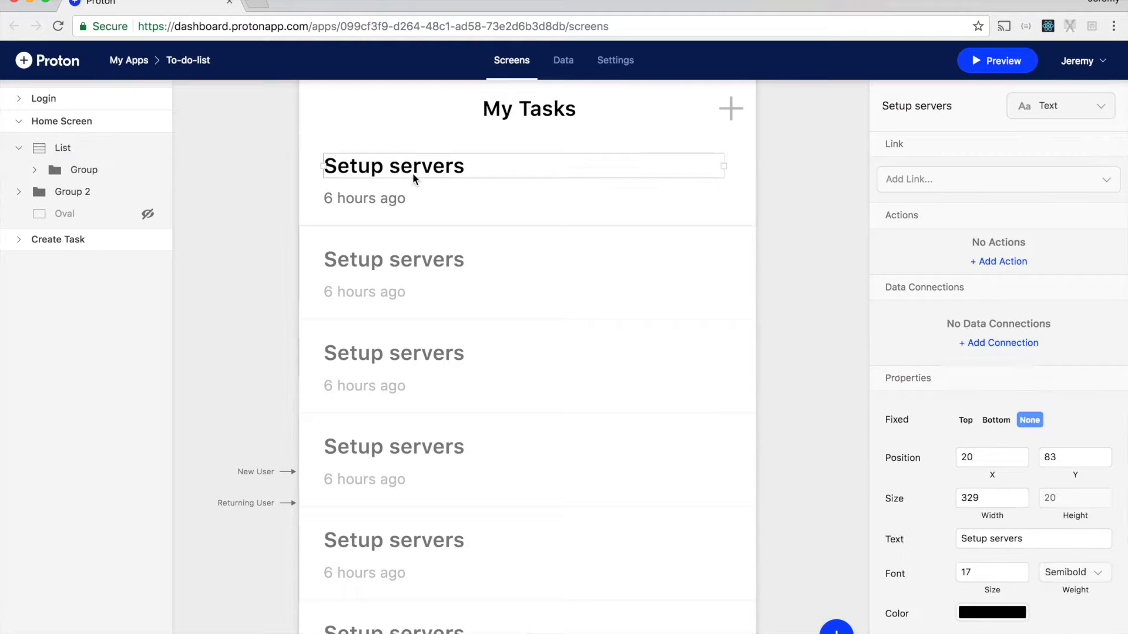
click(1002, 343)
mouse_move(971, 424)
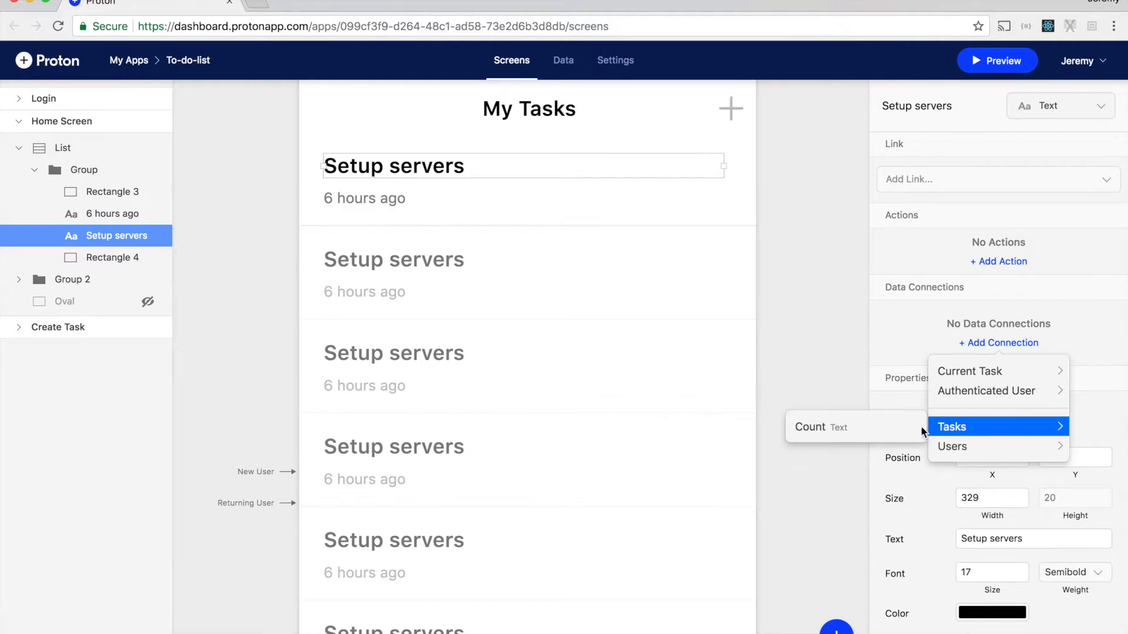
mouse_move(986, 365)
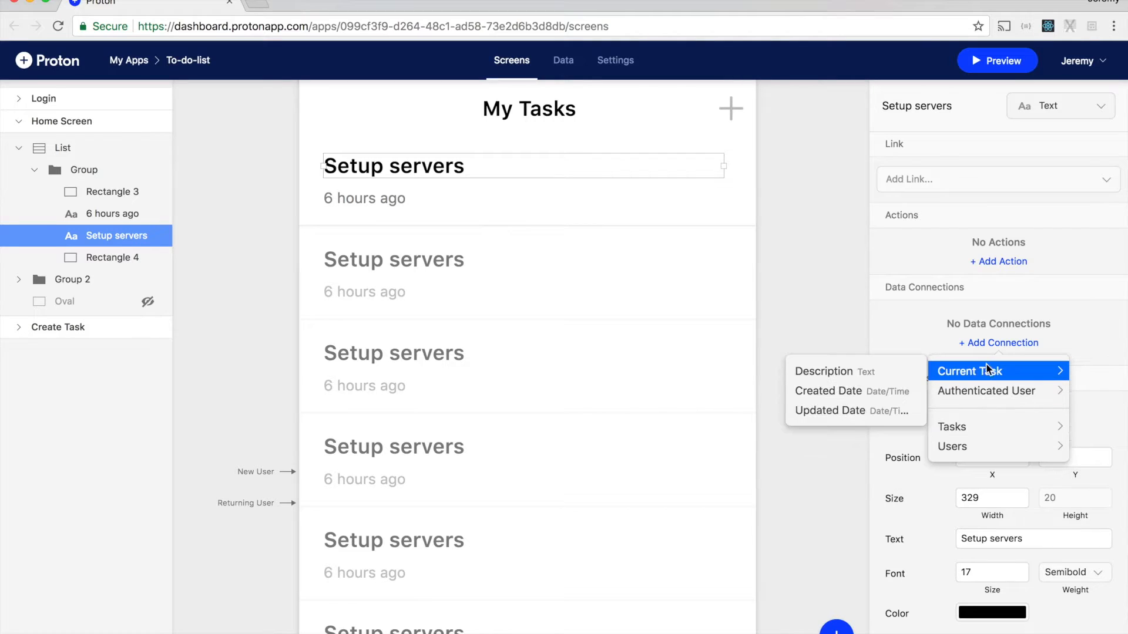
click(855, 375)
- Connect the 6 hours ago text to the Current Task's Created Date, using the relative date format 10 days ago
click(363, 199)
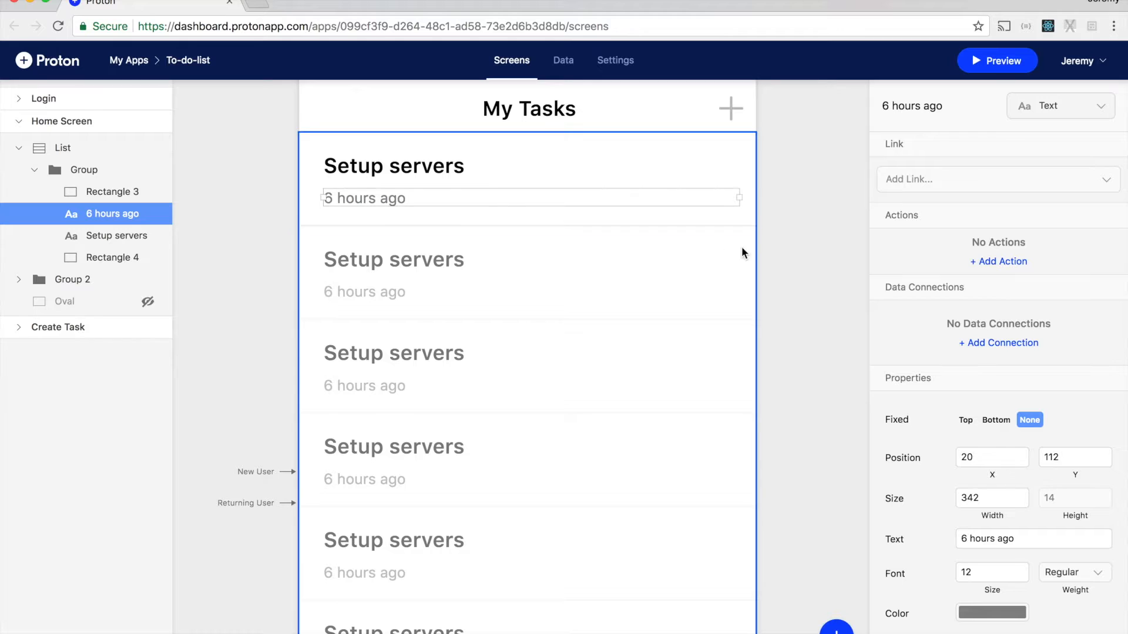
click(1016, 345)
mouse_move(969, 371)
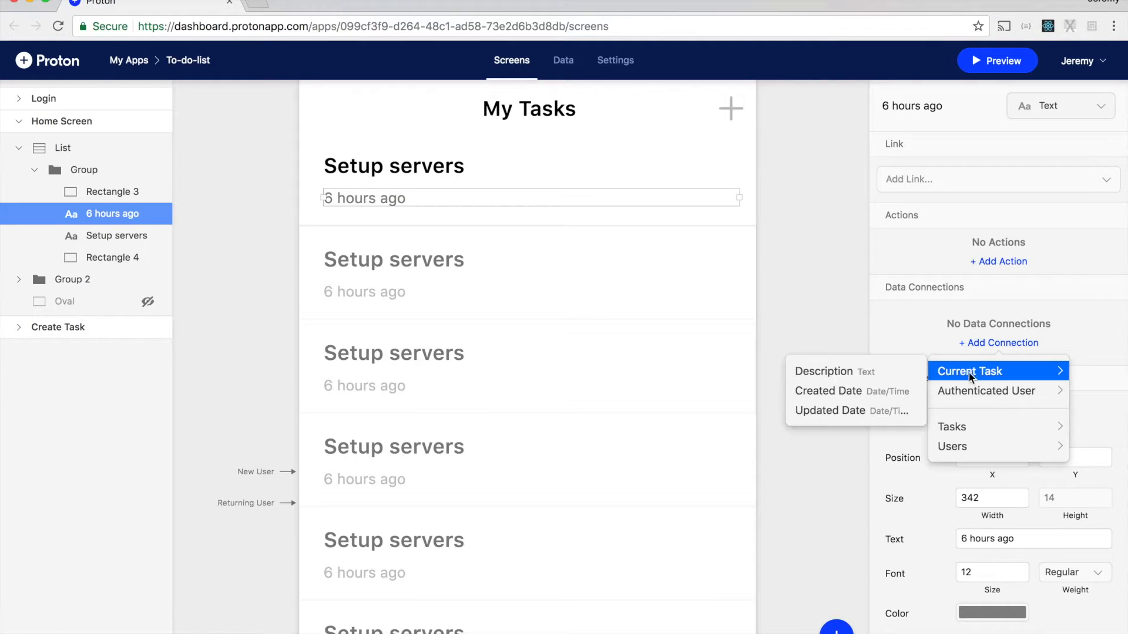
click(851, 392)
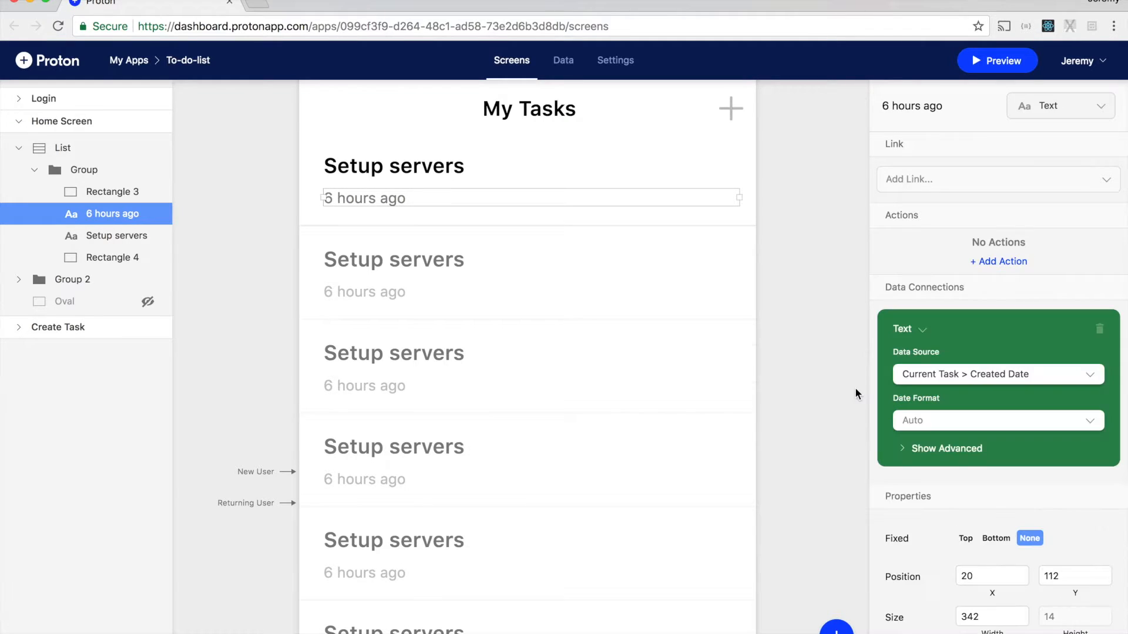
click(933, 427)
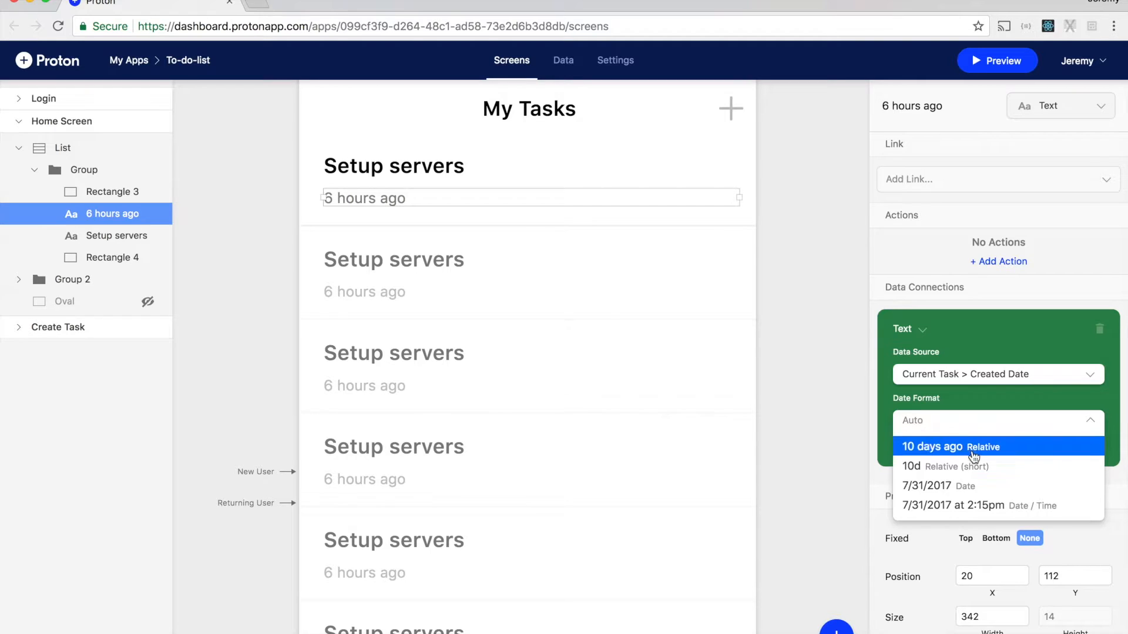
click(1013, 456)
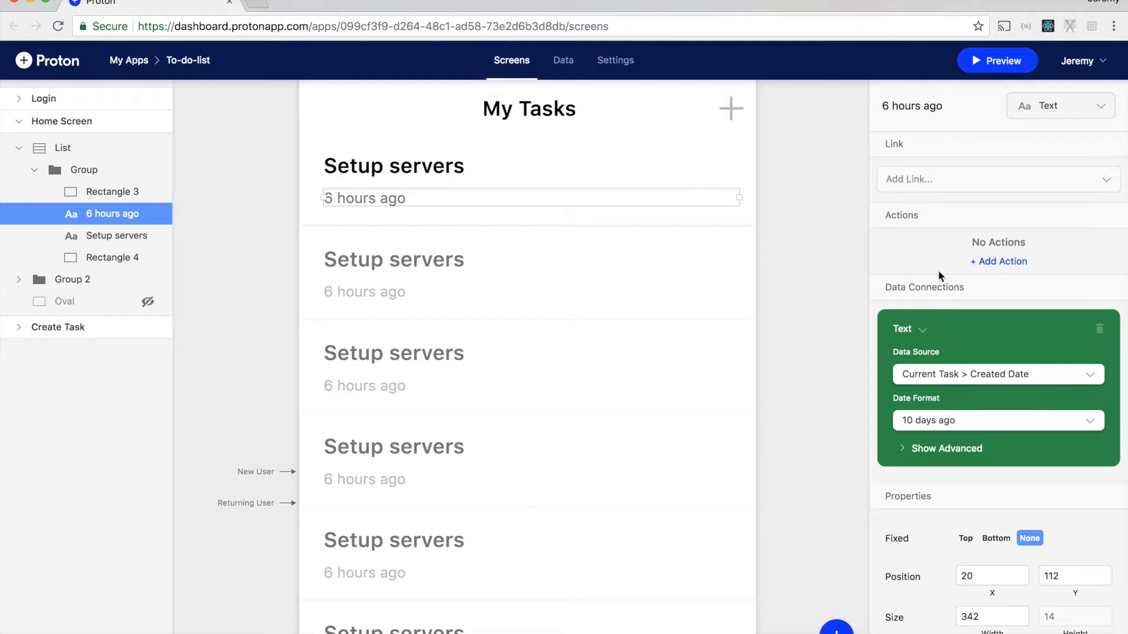
- Preview the Home Screen in the phone simulator and close the preview
click(996, 61)
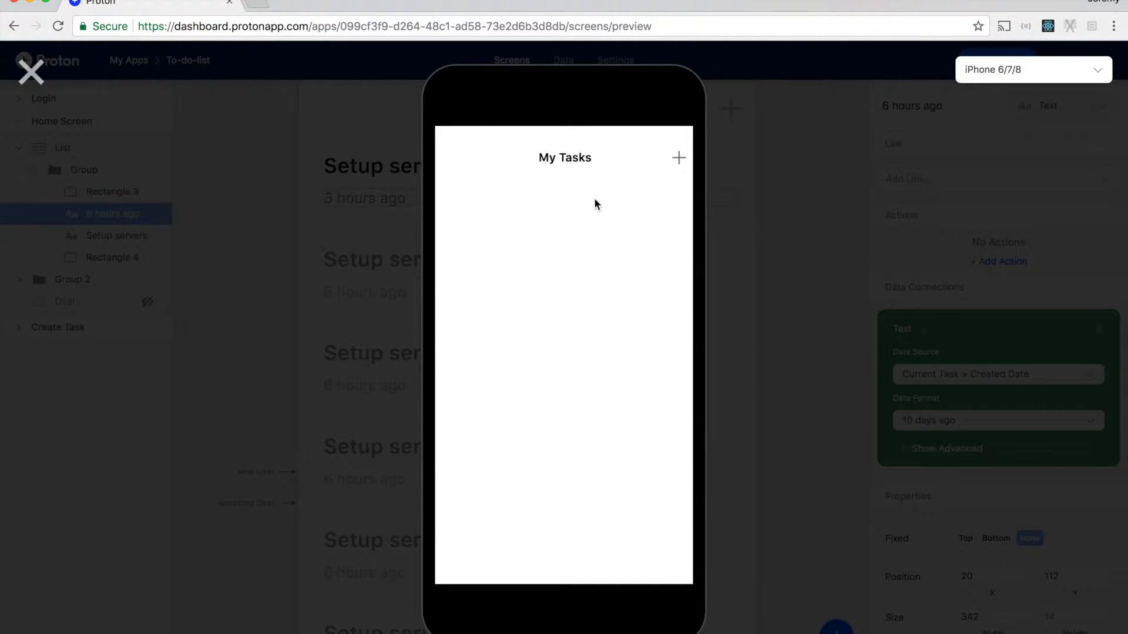
click(32, 74)
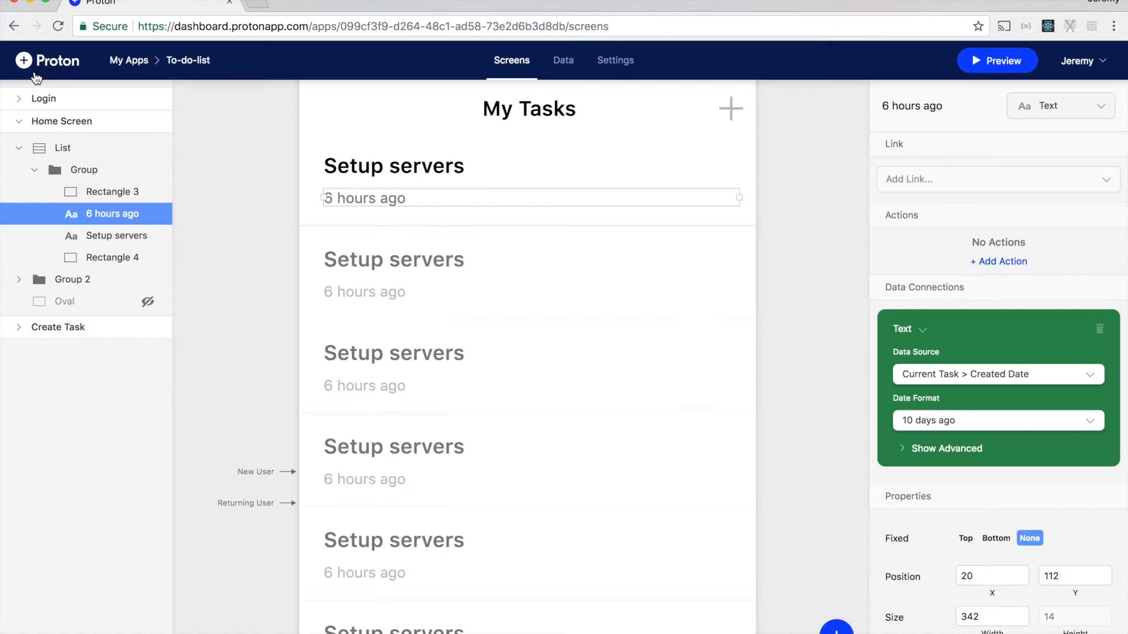
- Add the records Wash Dishes and Take out the trash to the Tasks table, and check them in the app preview
click(563, 61)
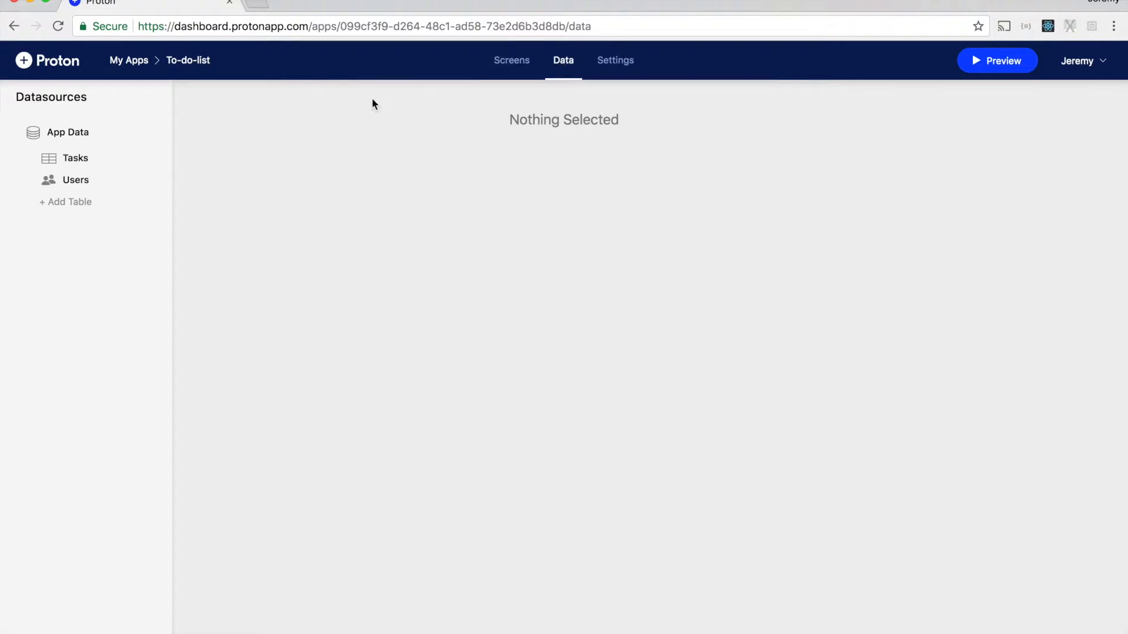
click(82, 159)
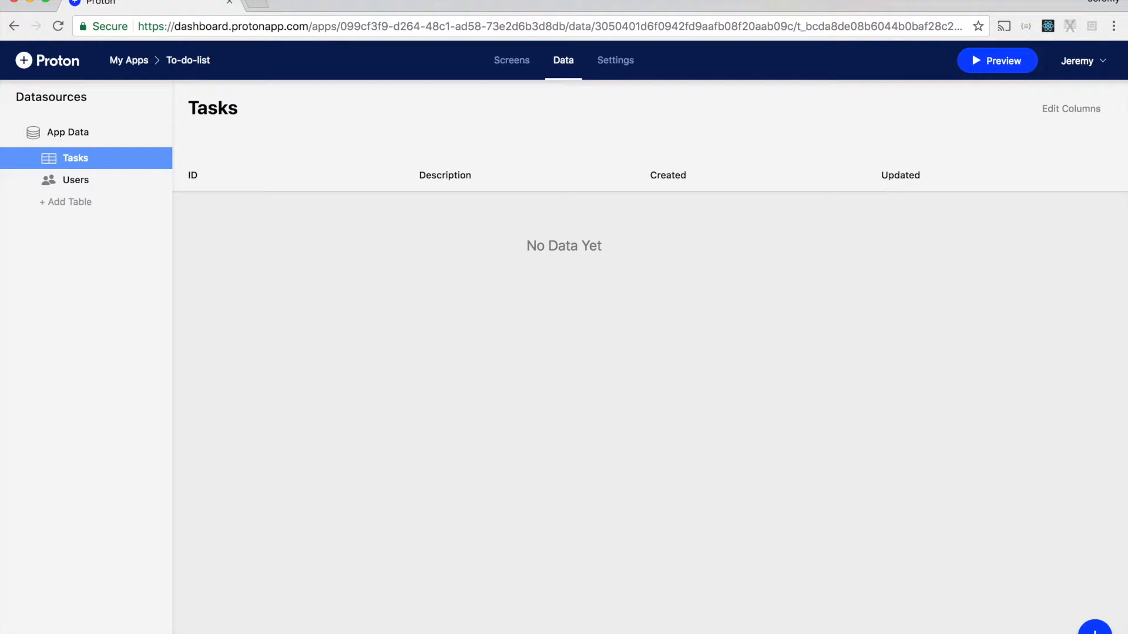
click(1095, 628)
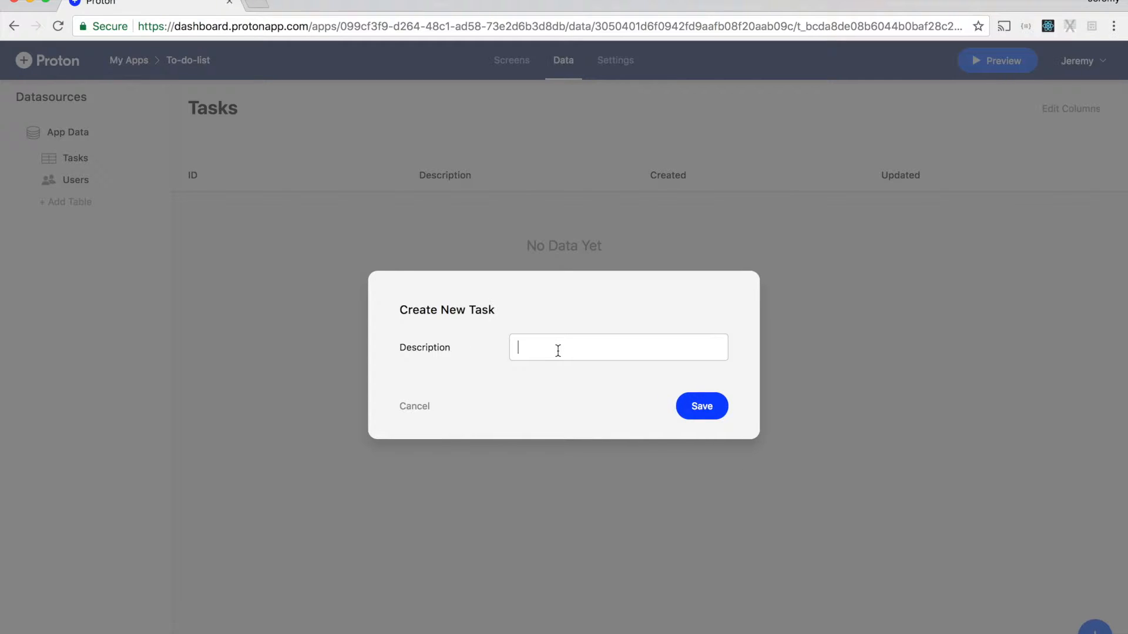
text(Wash Dishes)
click(703, 400)
click(1093, 628)
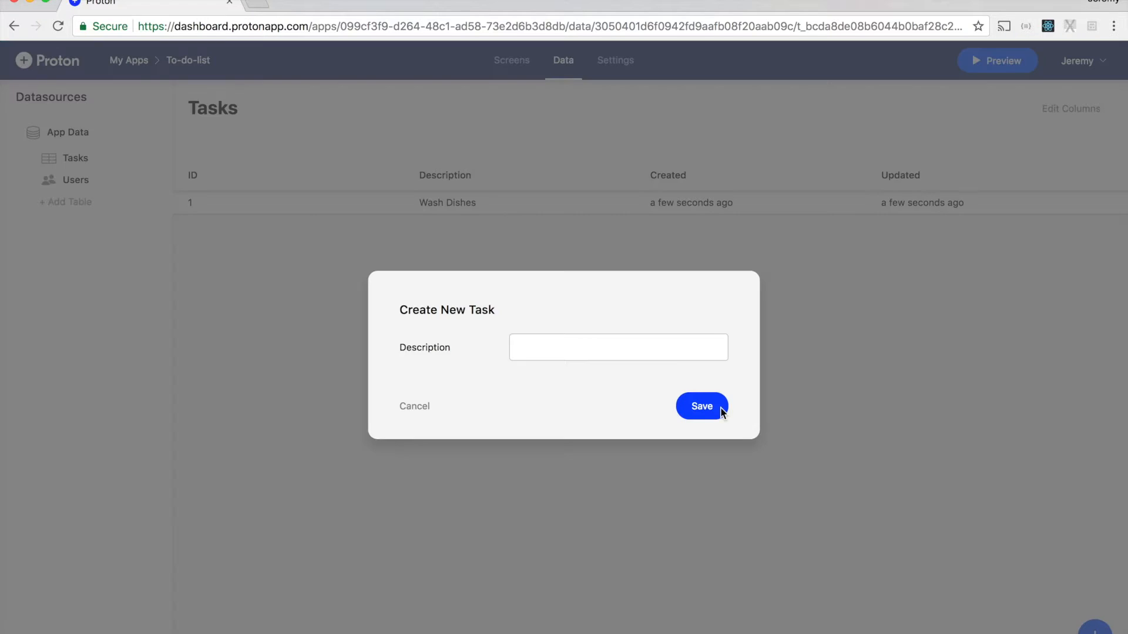
text(Take out the trash)
key(Return)
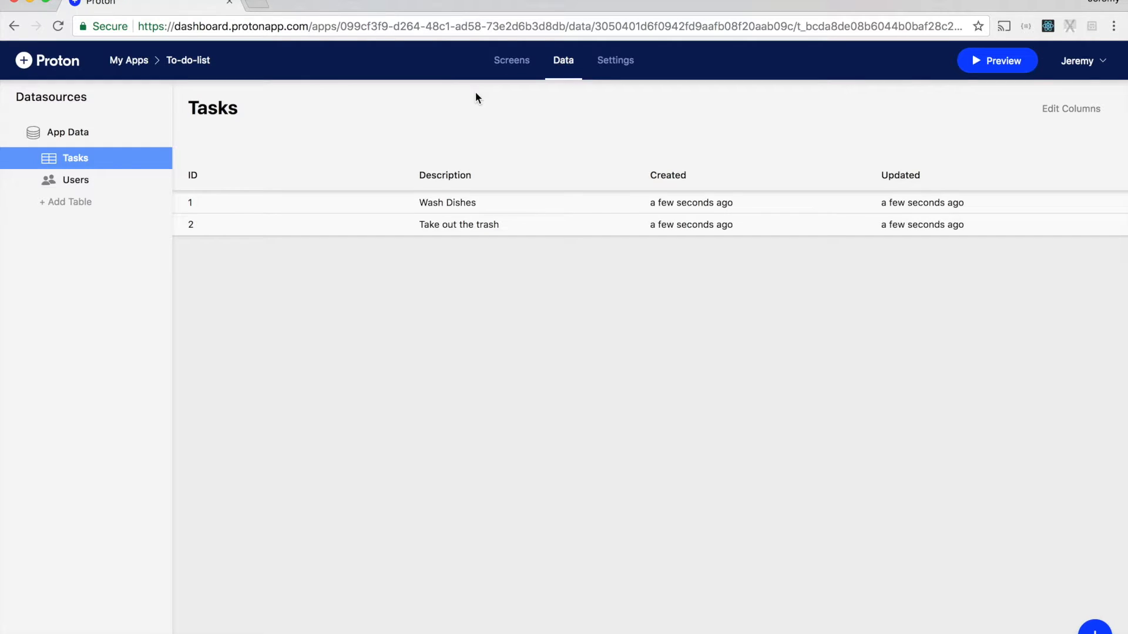
click(1006, 65)
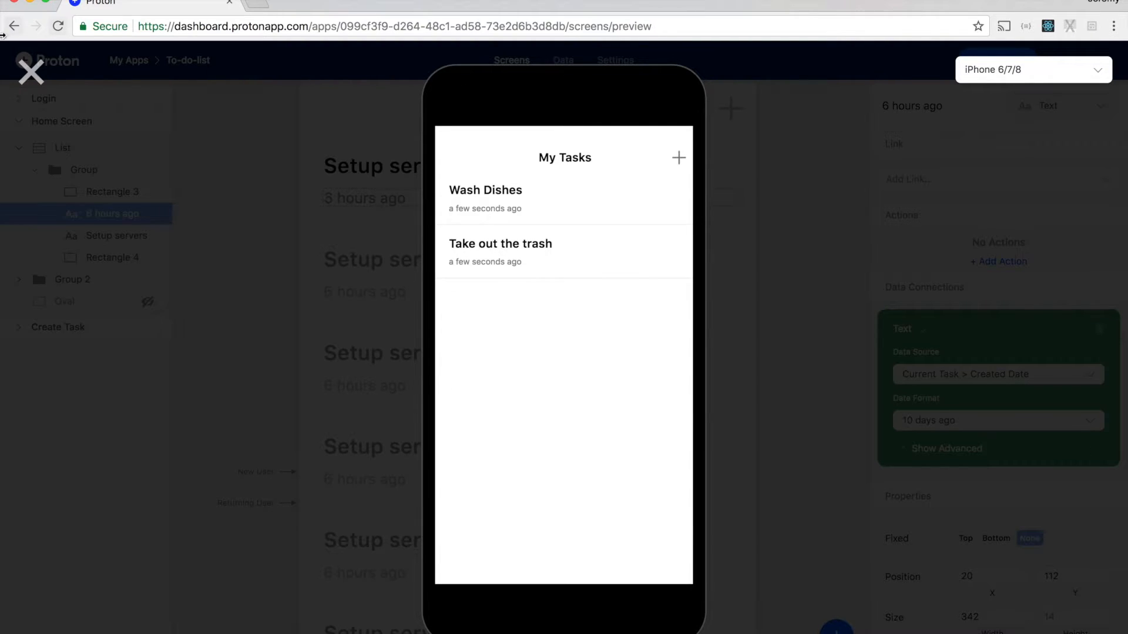
click(30, 73)
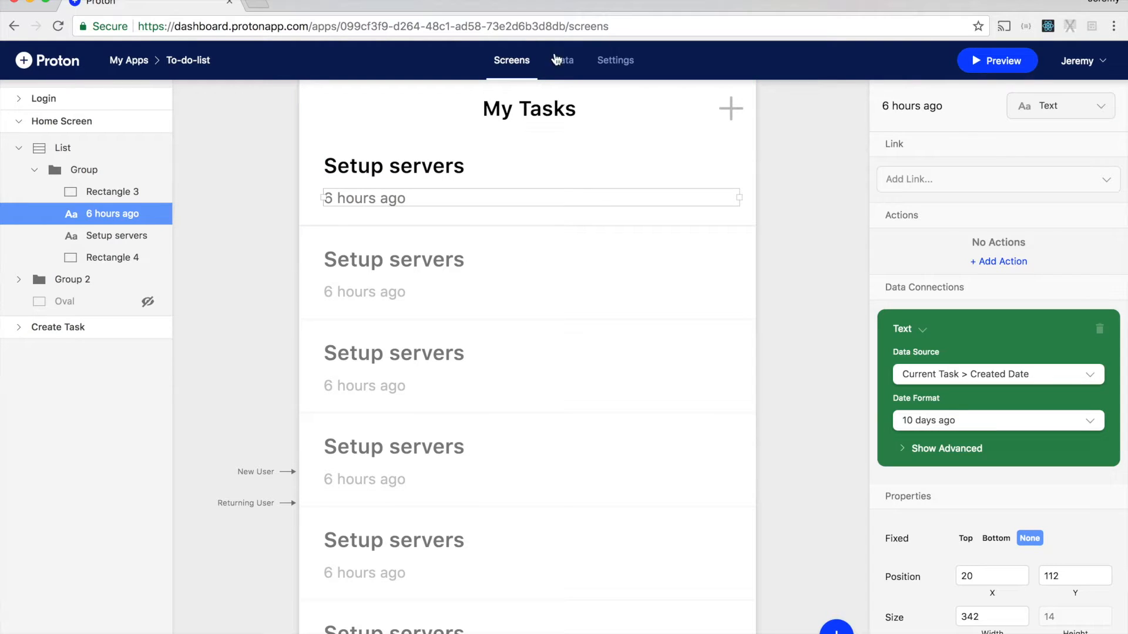
- Link the Home Screen's plus icon to the Create Task screen with the Float Up transition
scroll(588, 181, up, 1)
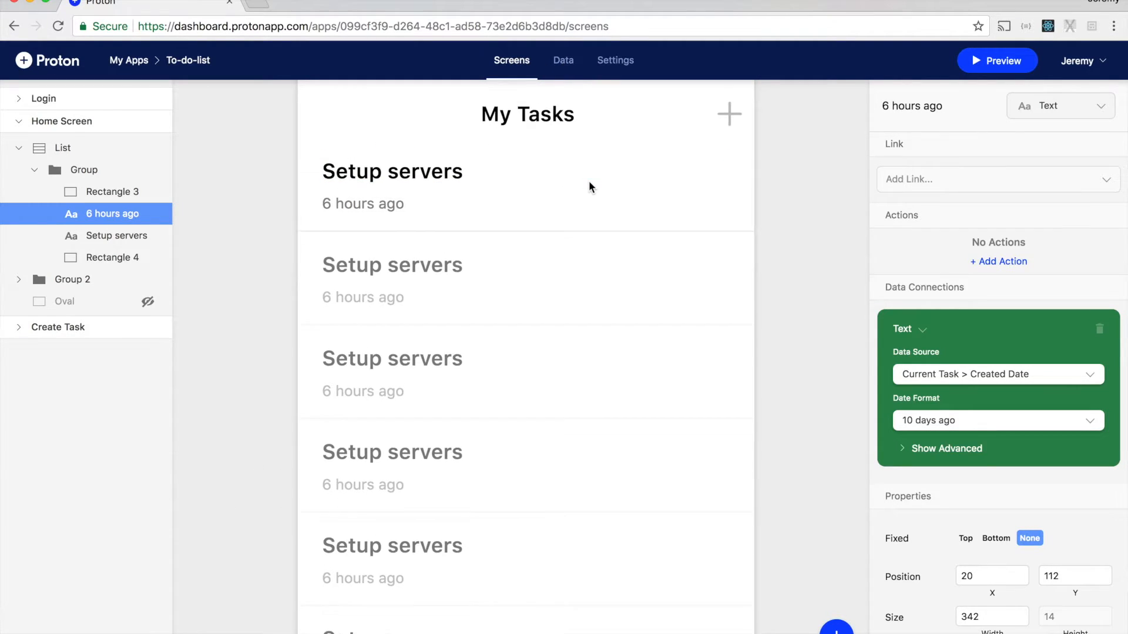
scroll(589, 181, down, 5)
scroll(589, 180, right, 1)
scroll(589, 180, right, 3)
scroll(588, 181, down, 1)
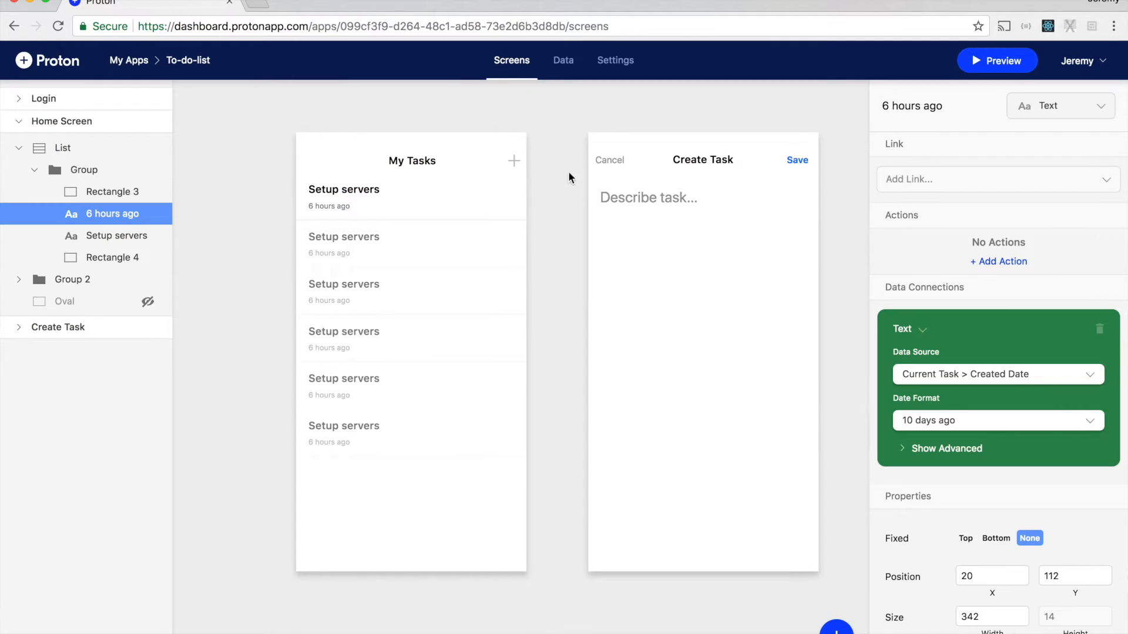
click(516, 162)
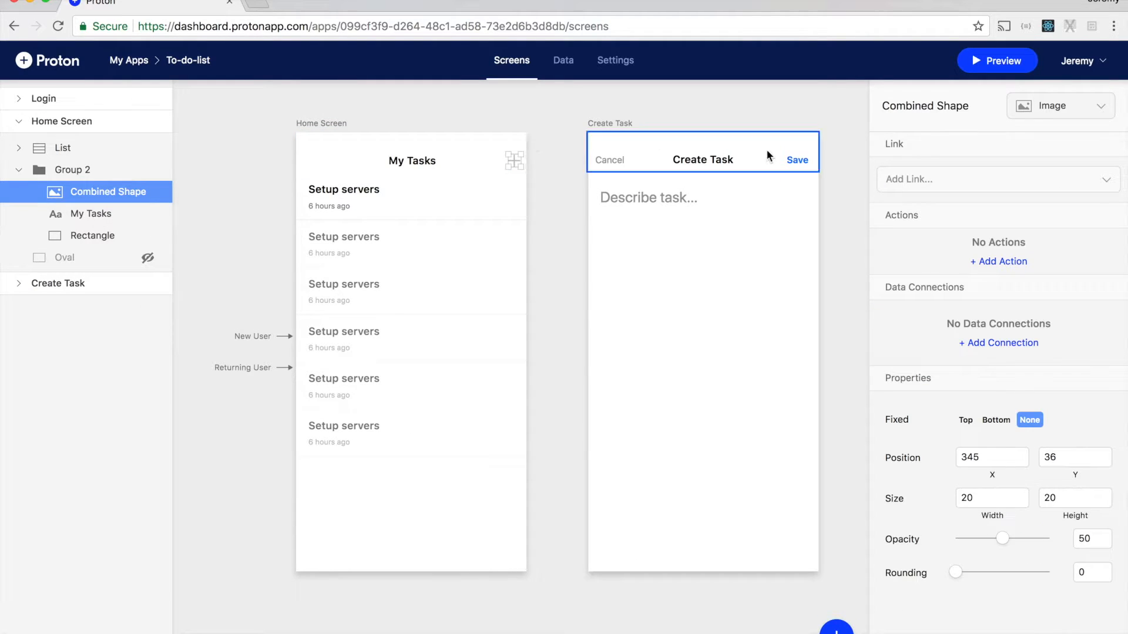
click(928, 180)
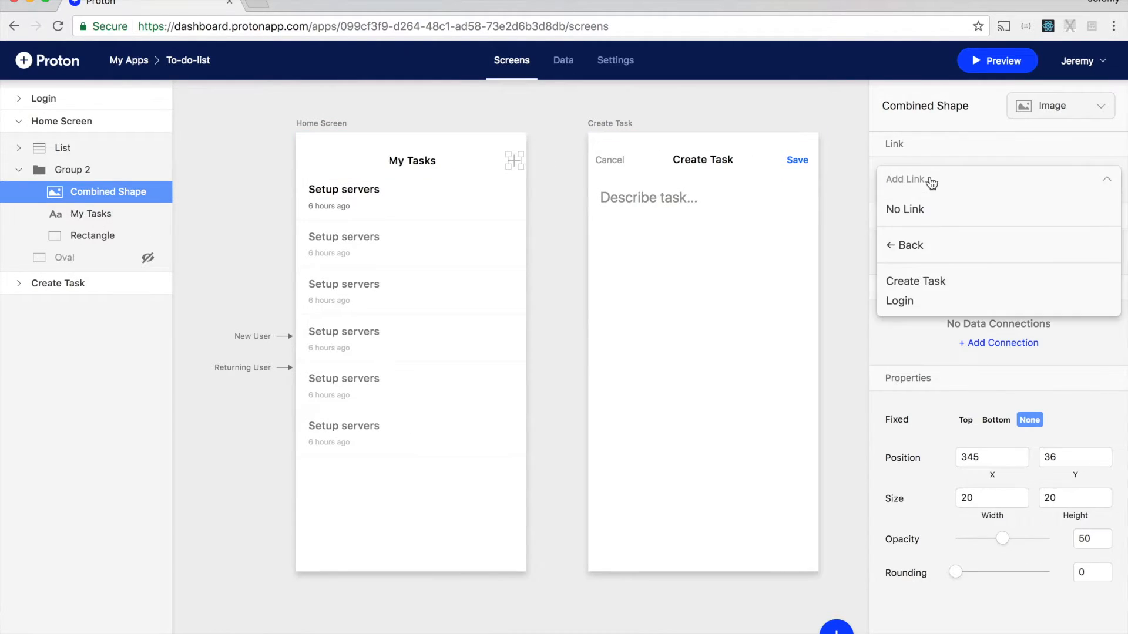
click(928, 284)
click(919, 214)
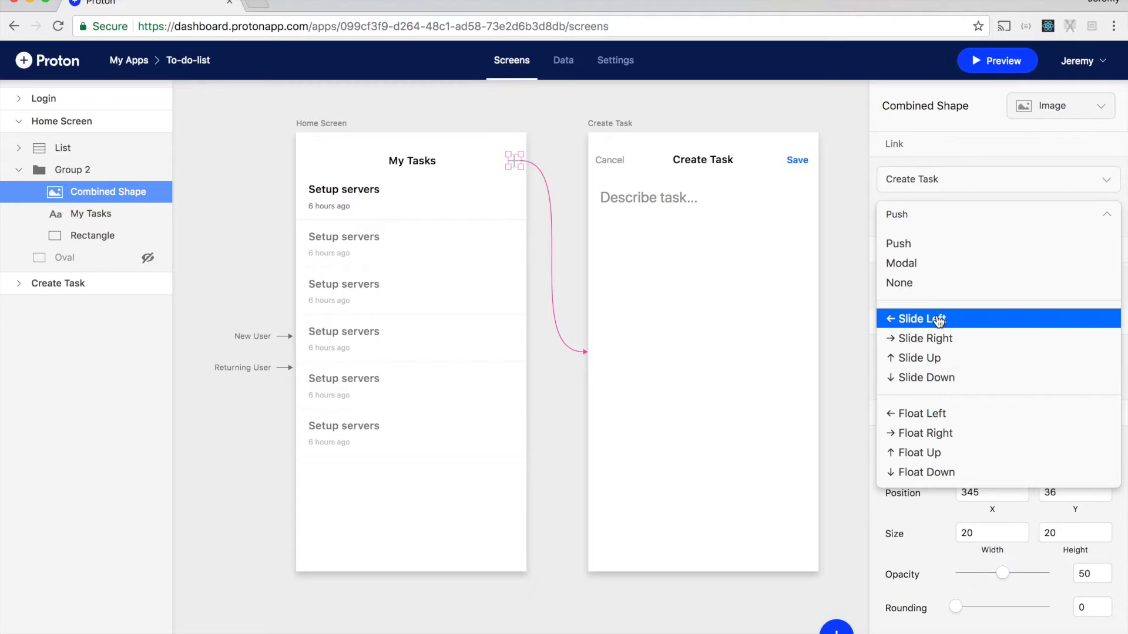
click(935, 457)
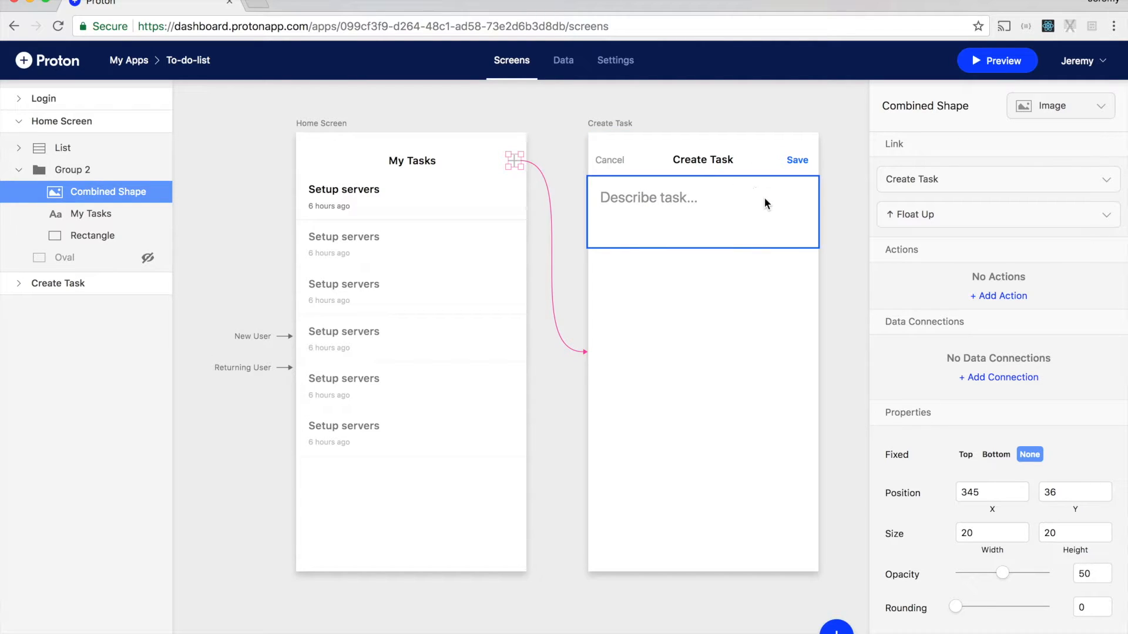
- Link the Create Task screen's Cancel text to Back
click(605, 161)
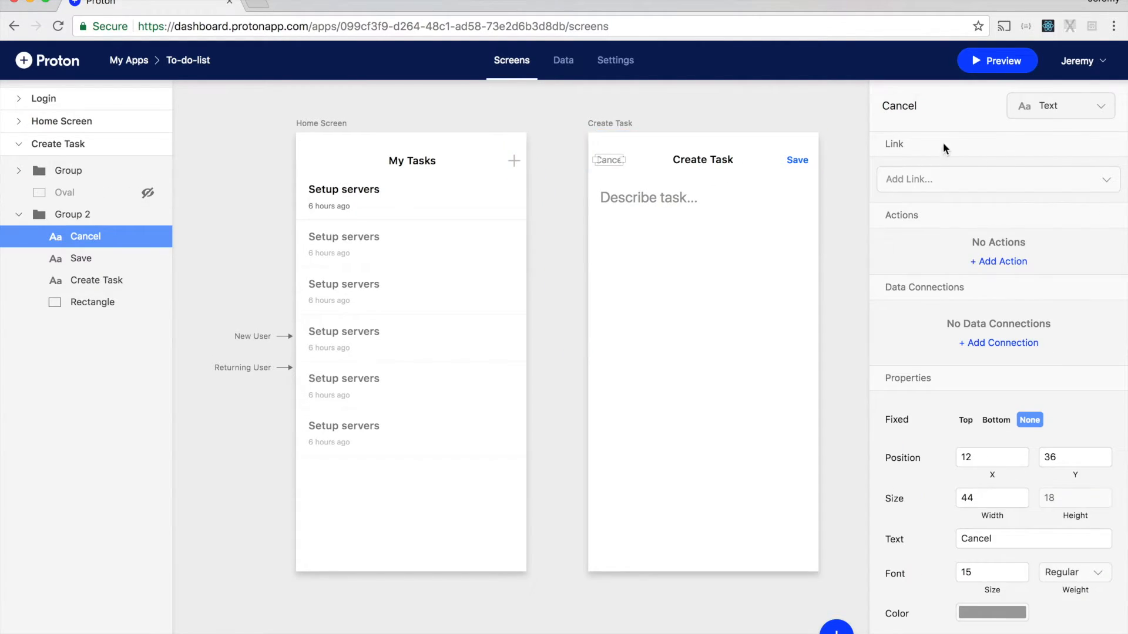
click(950, 182)
click(916, 244)
- Convert the Describe task... group on the Create Task screen to a Text Field
click(663, 200)
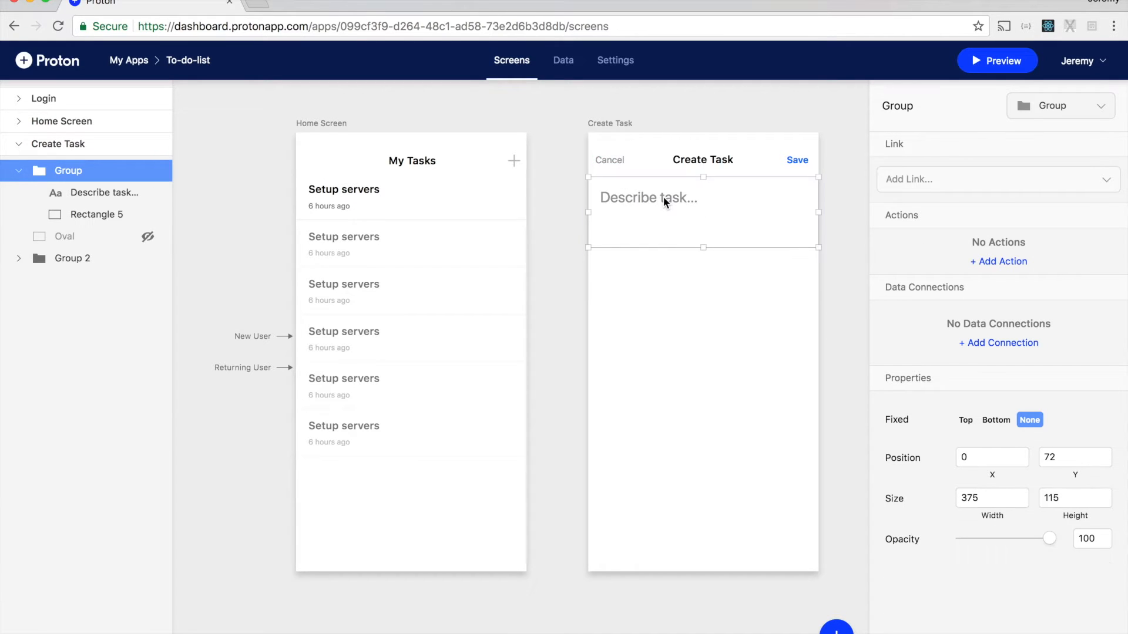
click(1048, 122)
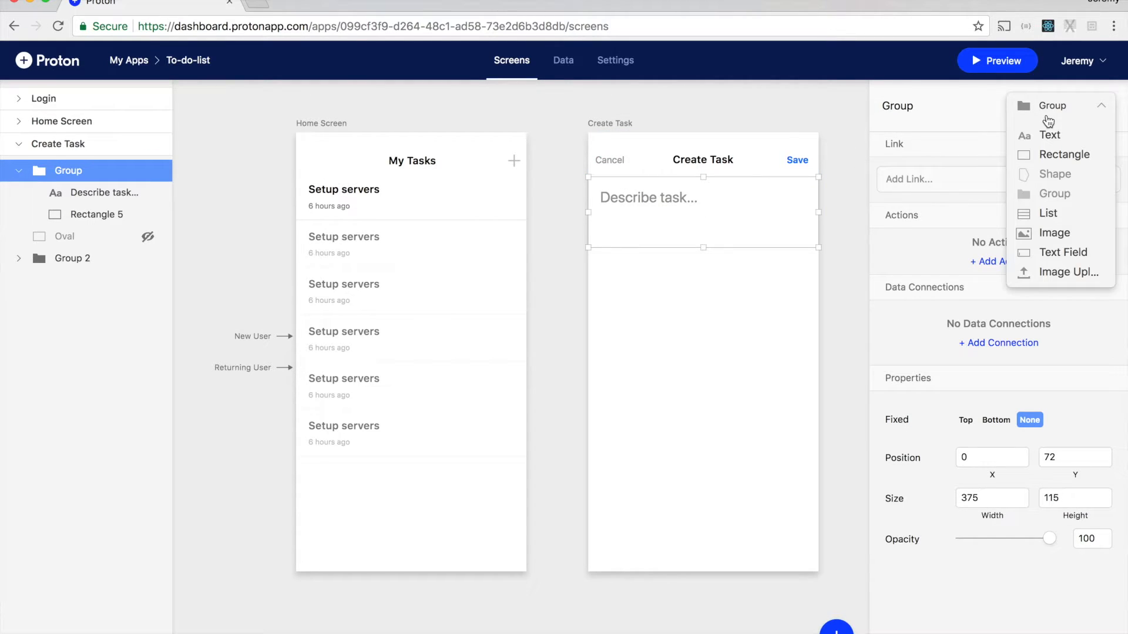
click(1056, 254)
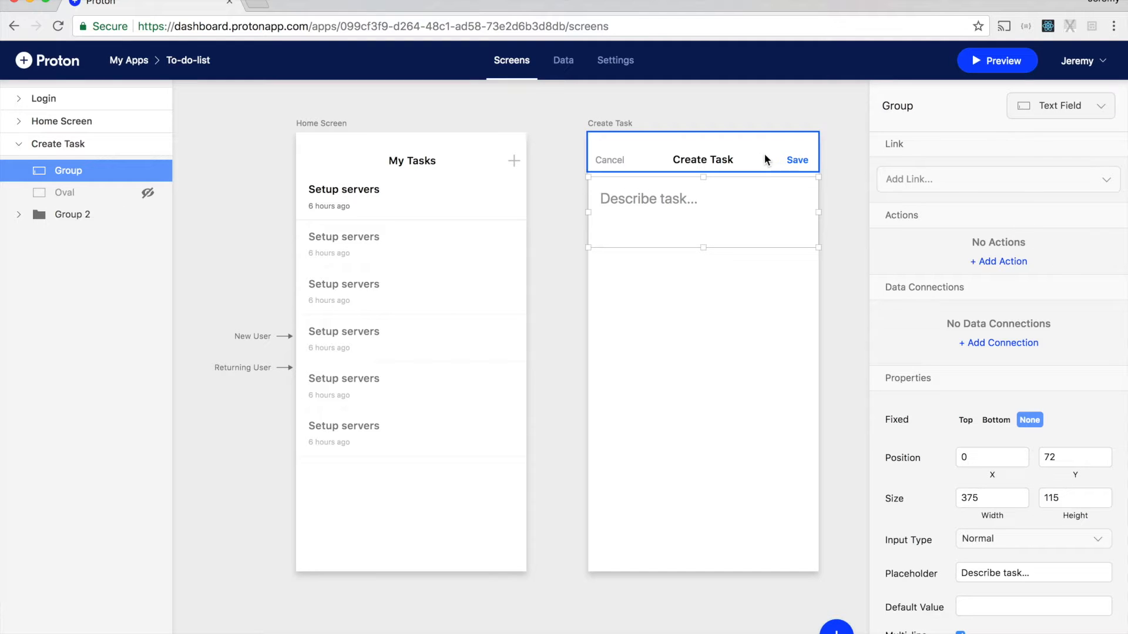
- Add a tap action to the Save text that creates an object in the Tasks collection of App Data
click(795, 161)
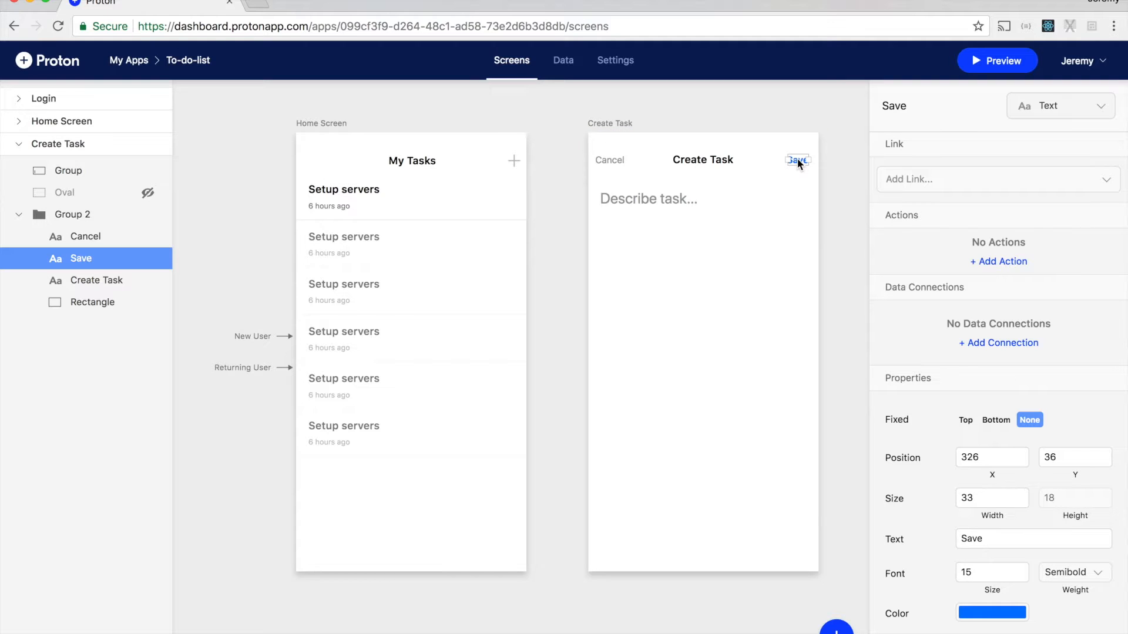
click(1003, 264)
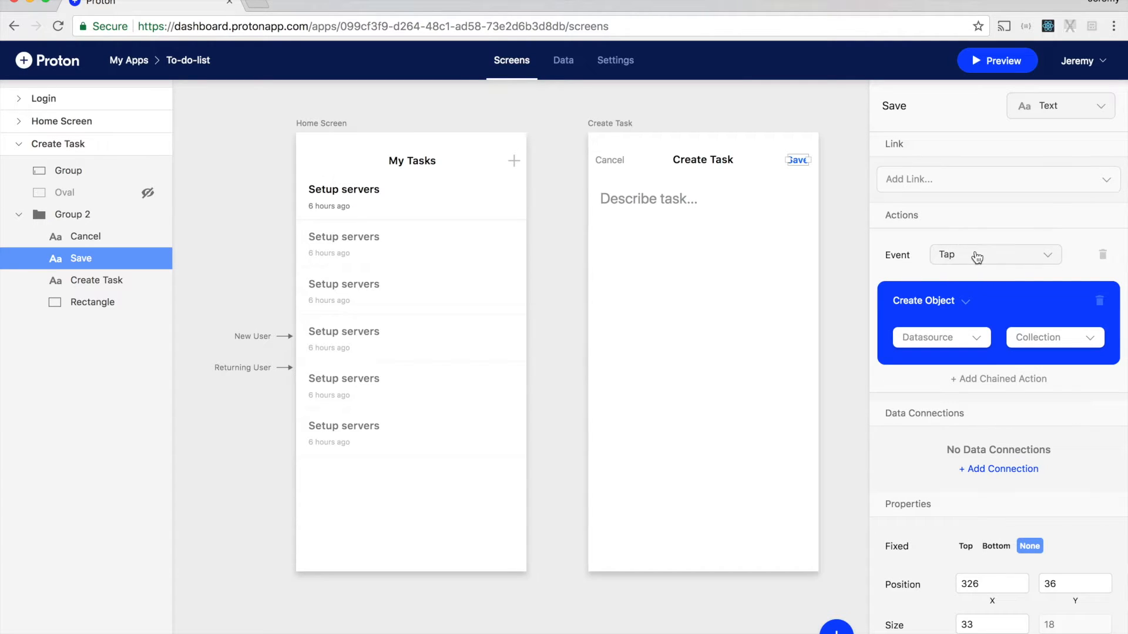
click(947, 347)
click(934, 361)
click(1049, 338)
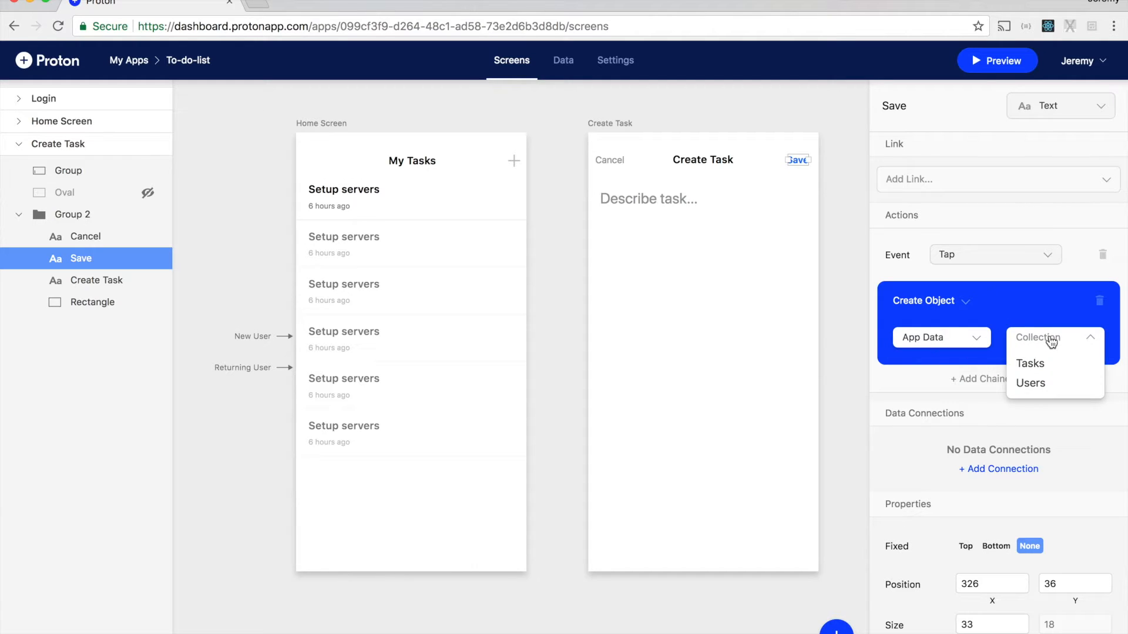
click(1031, 364)
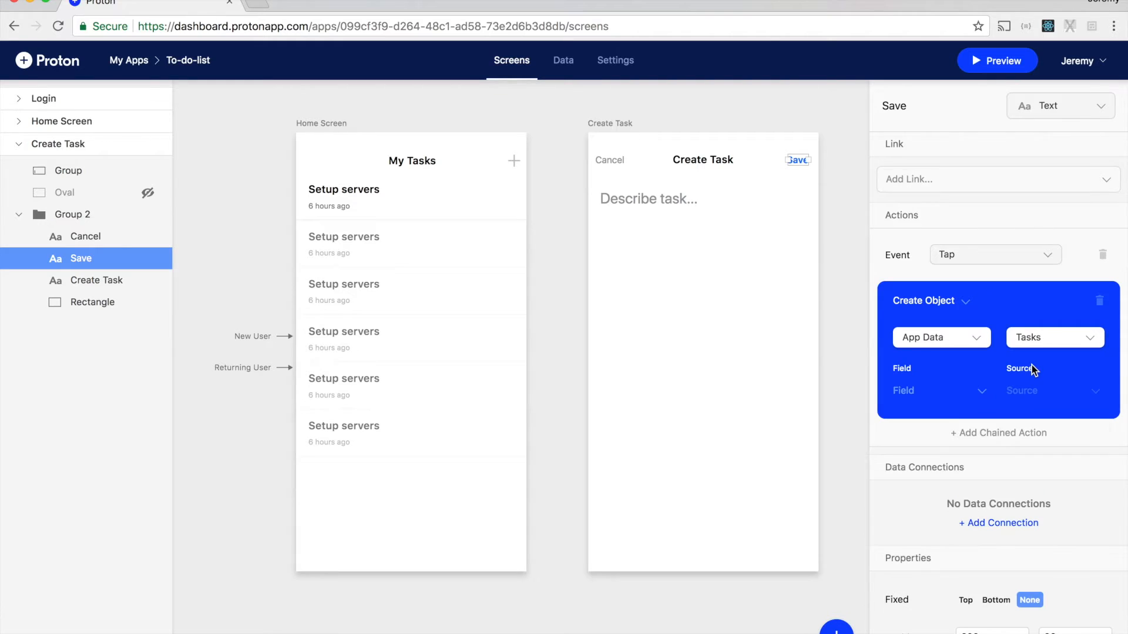
- Fill the created task's Description from the Group text field, and check that layer on the Create Task screen
click(947, 395)
click(940, 420)
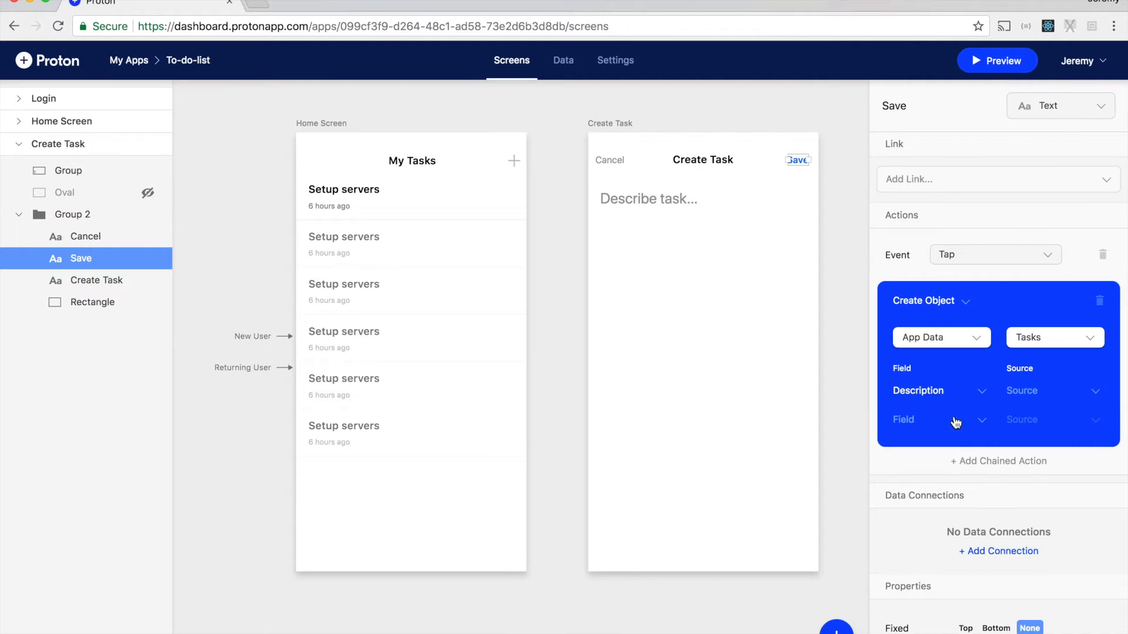
click(1049, 392)
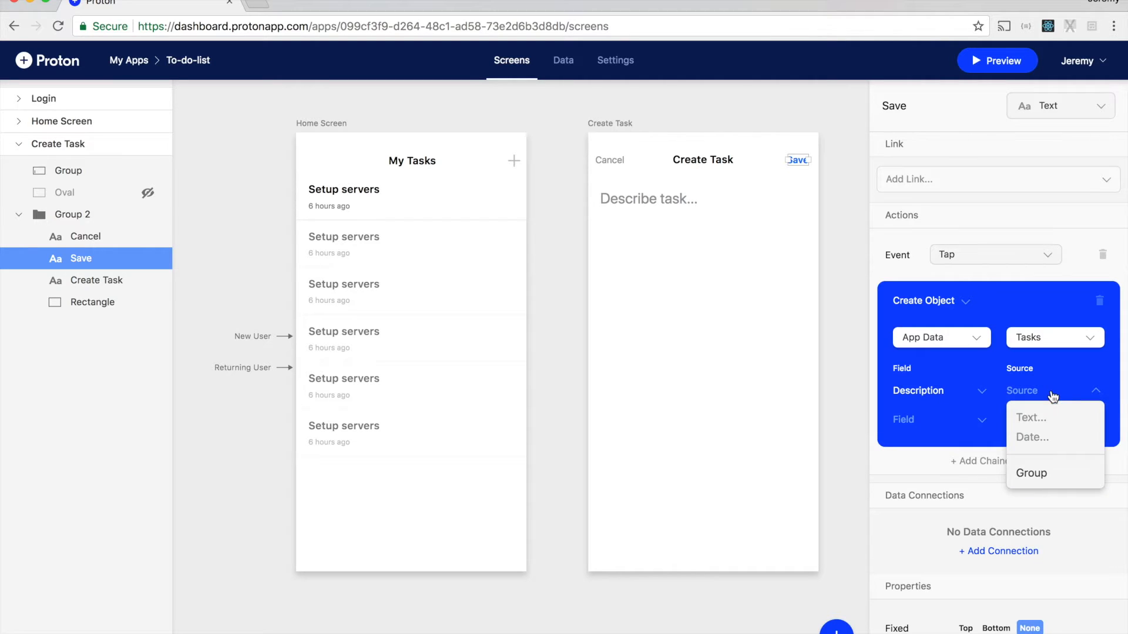
click(1047, 473)
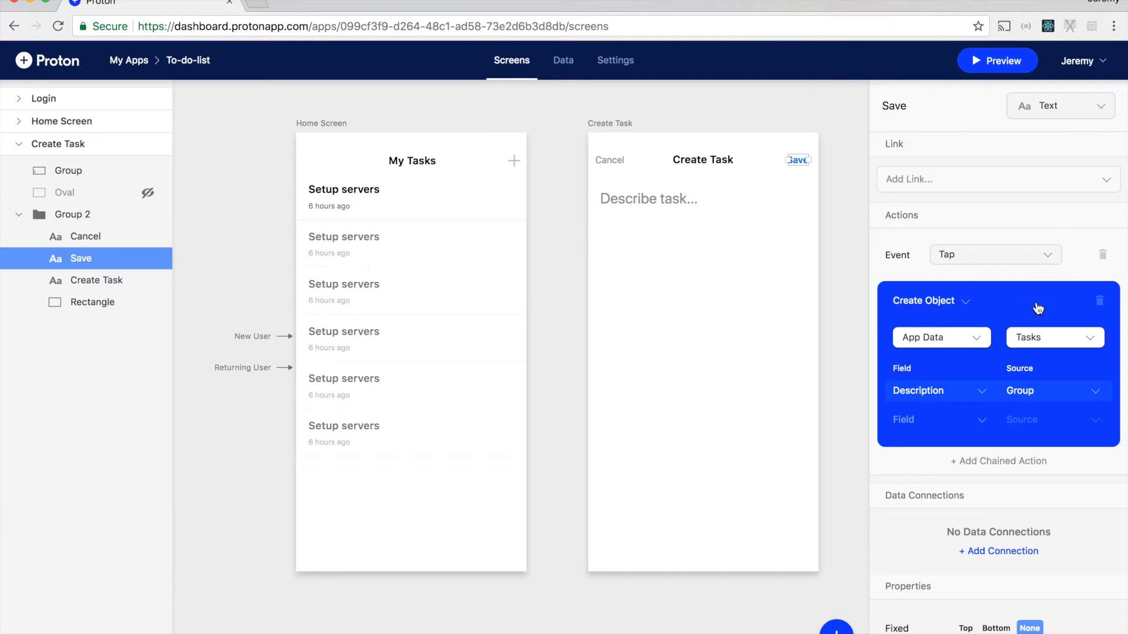
click(69, 216)
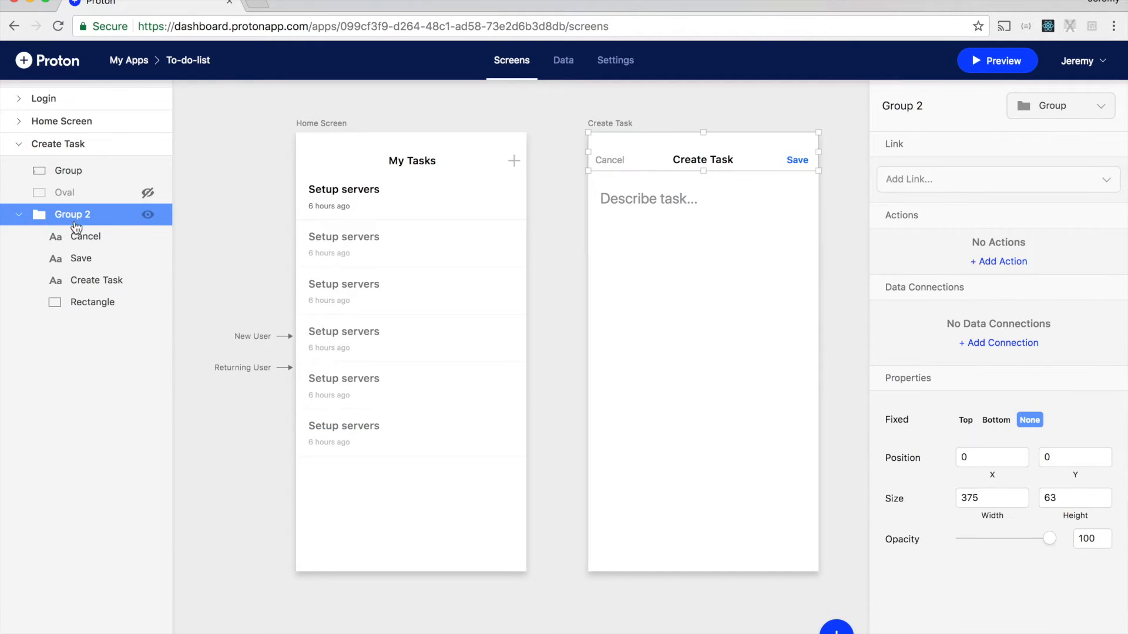
click(69, 170)
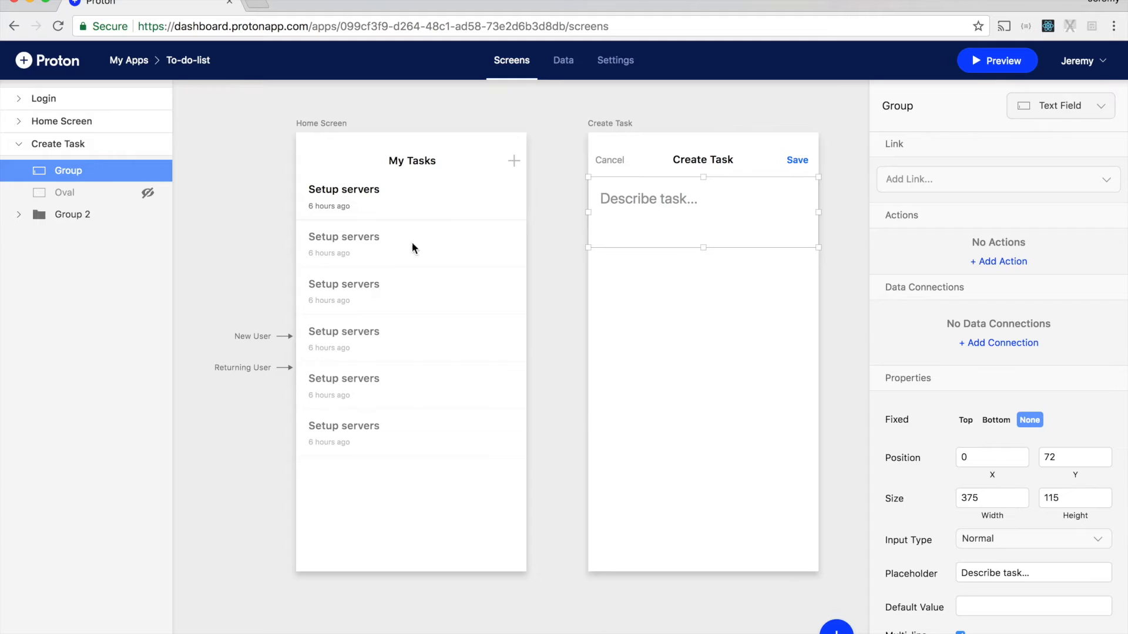
- Chain a Navigate action to Save's tap event that returns Back after the object is created
click(792, 158)
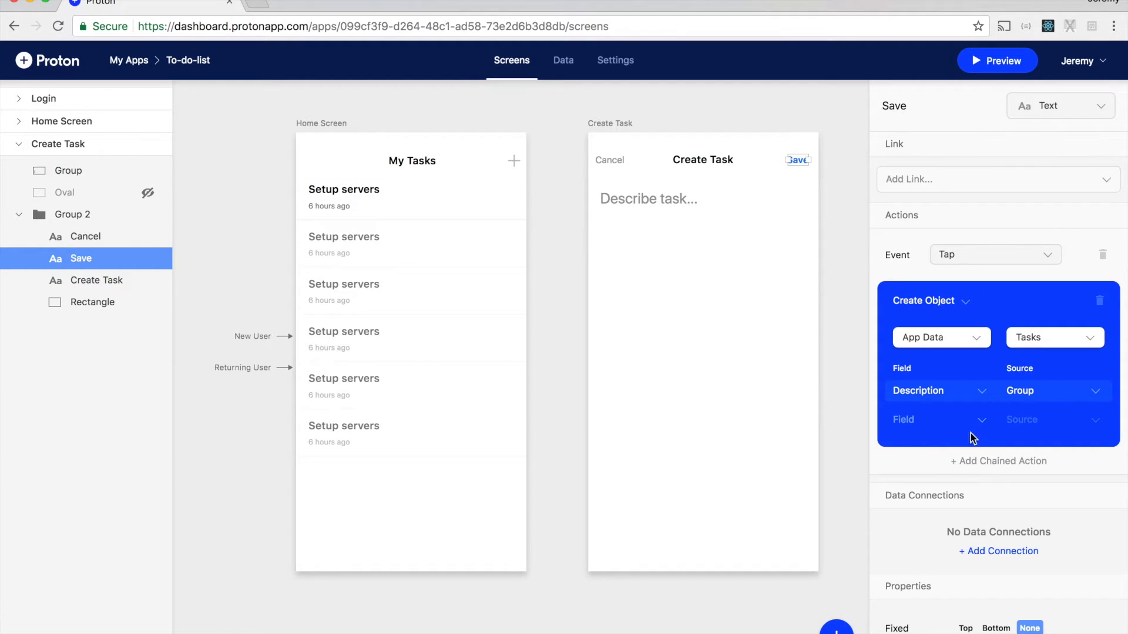
click(1009, 461)
scroll(939, 528, down, 3)
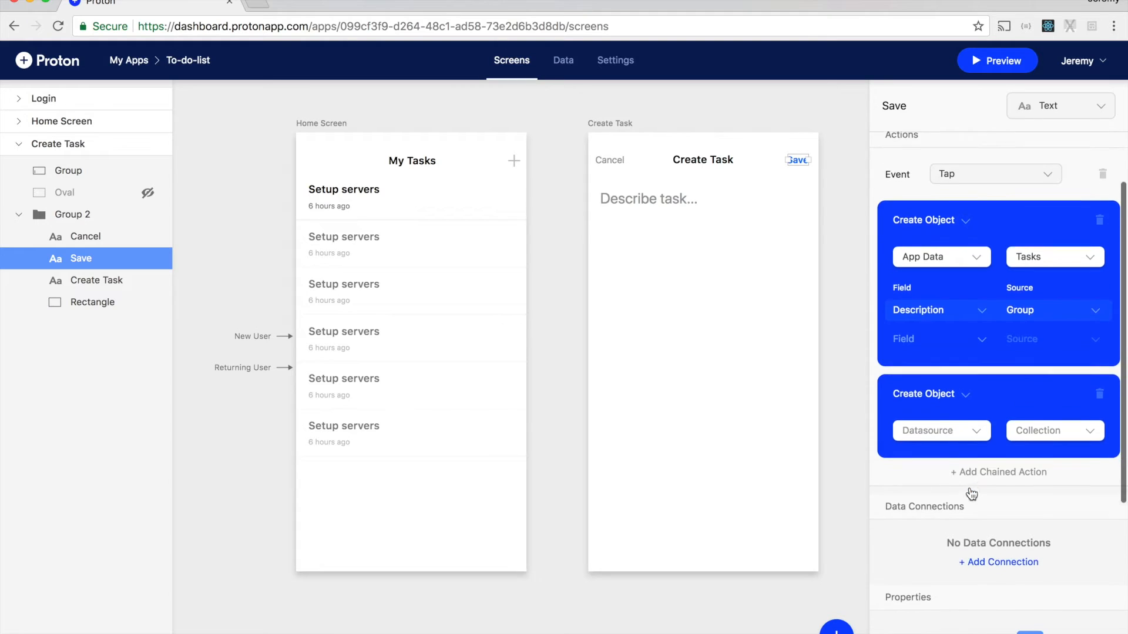
click(934, 391)
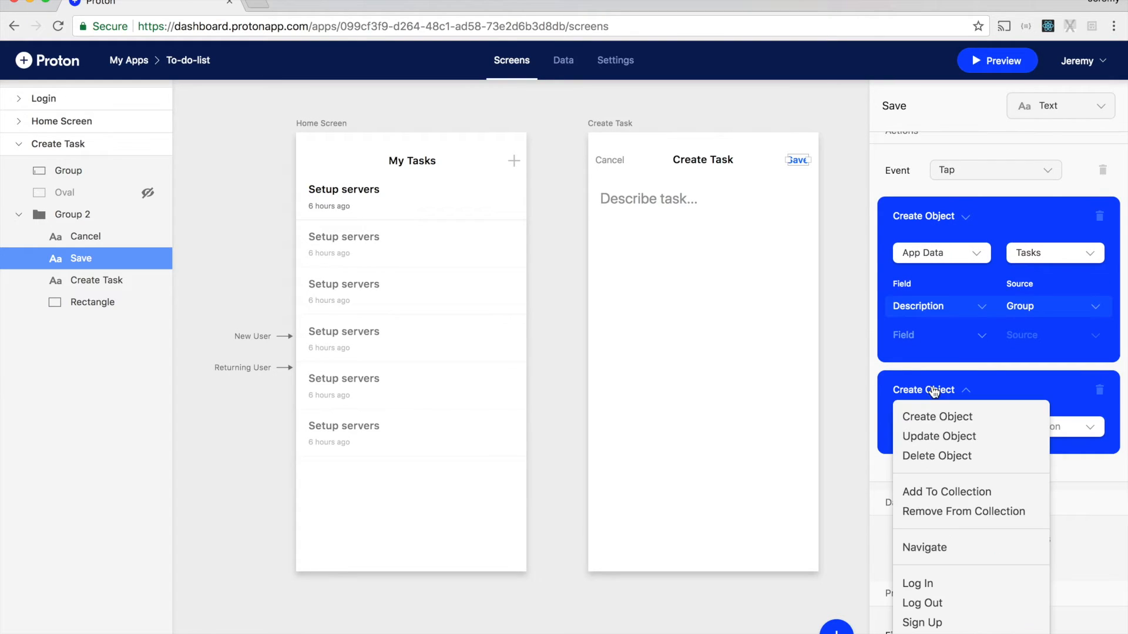
click(926, 548)
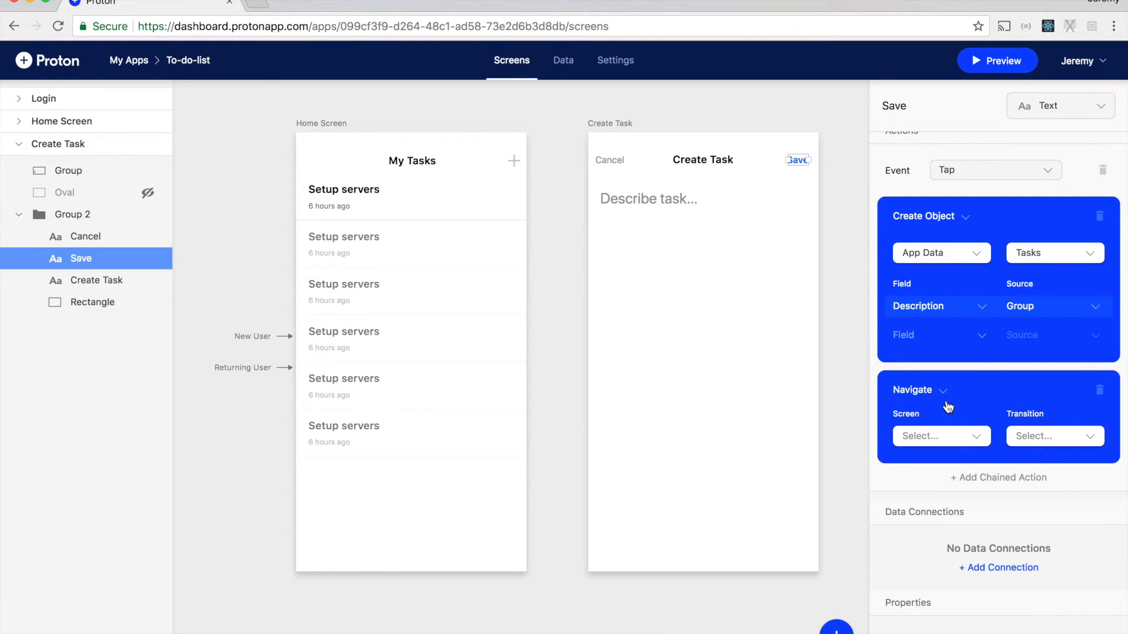
click(950, 443)
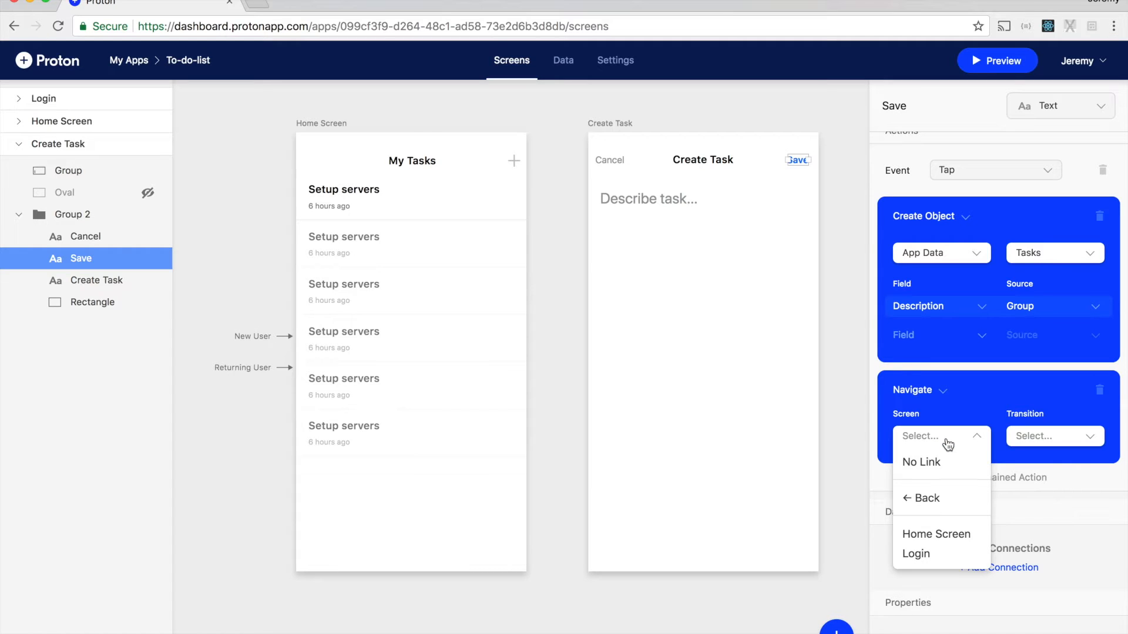
click(925, 499)
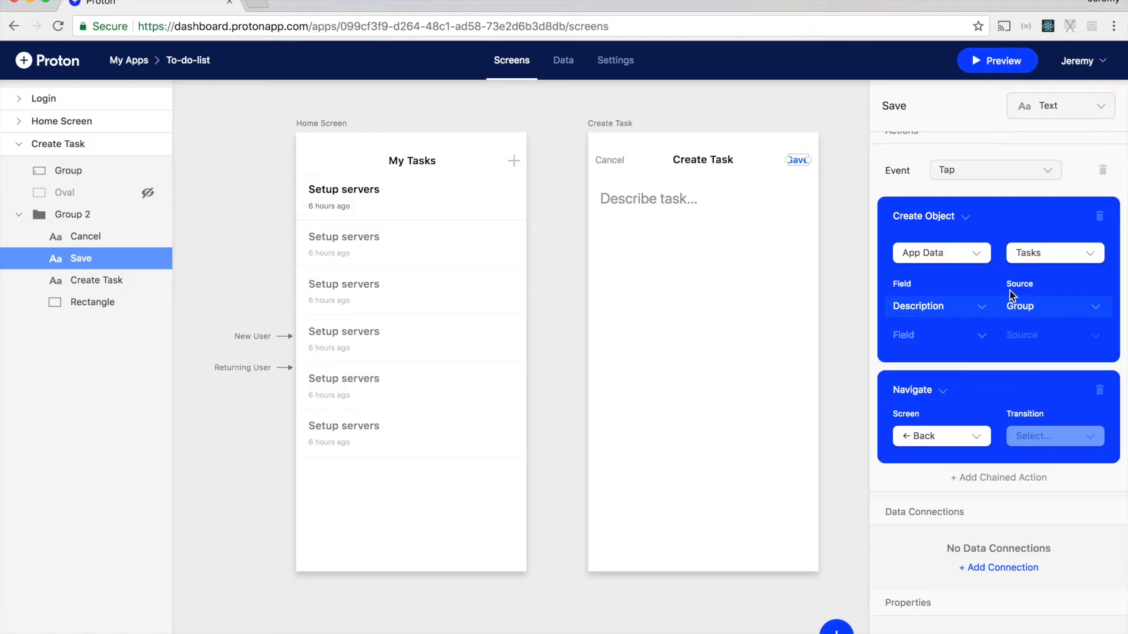
scroll(1012, 295, up, 1)
scroll(1011, 295, up, 2)
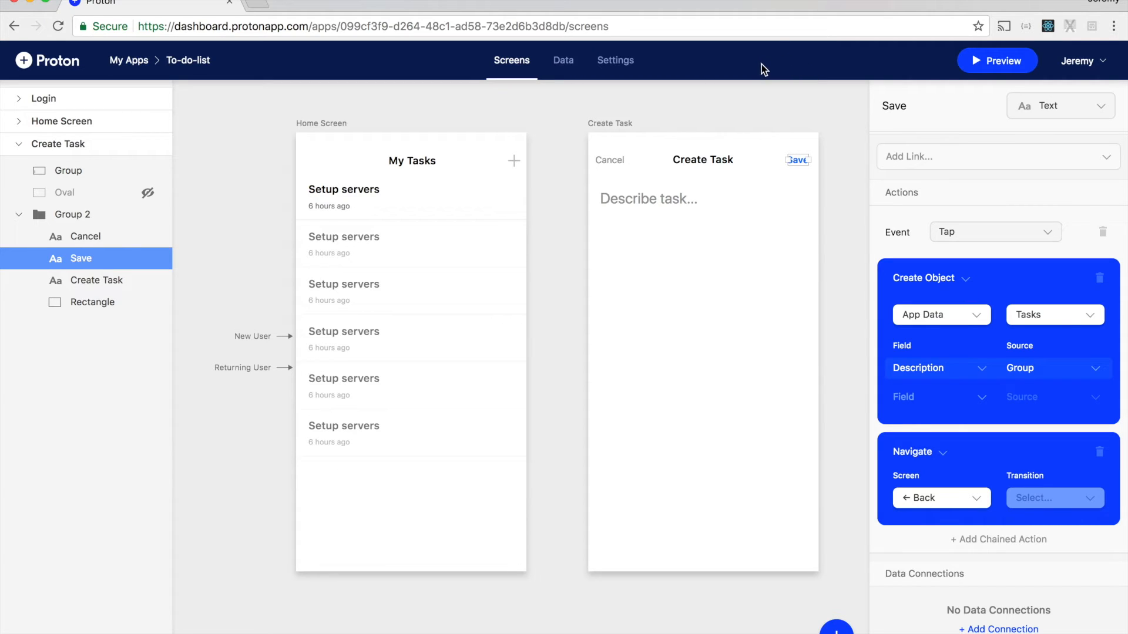
- Preview the app and save a new task described as Pick up kids from daycare
click(995, 64)
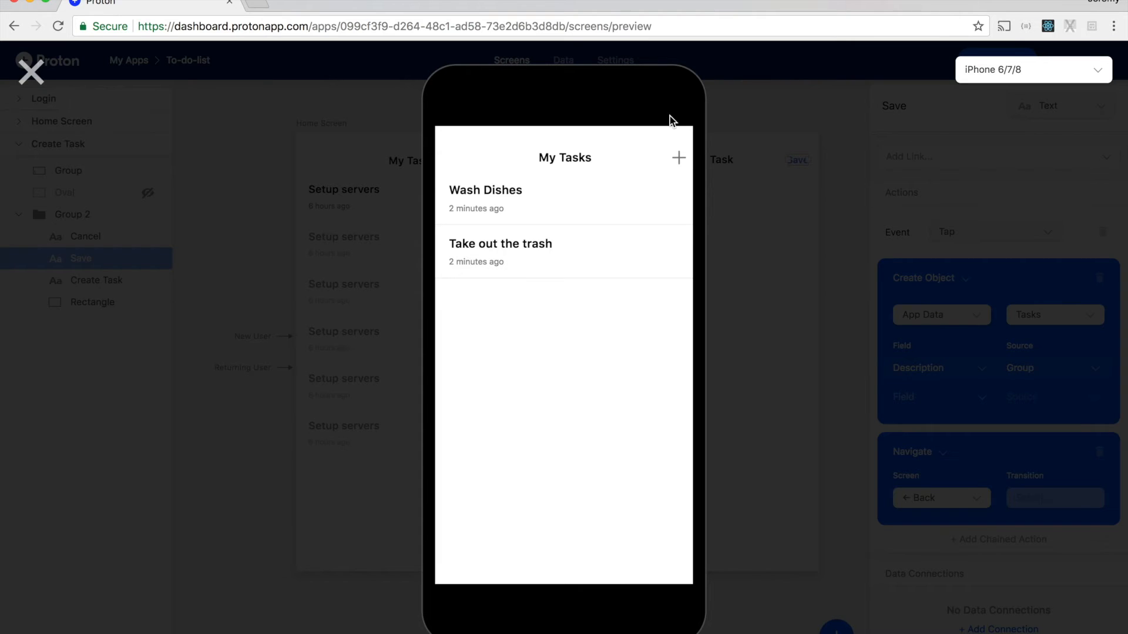
click(680, 158)
click(503, 202)
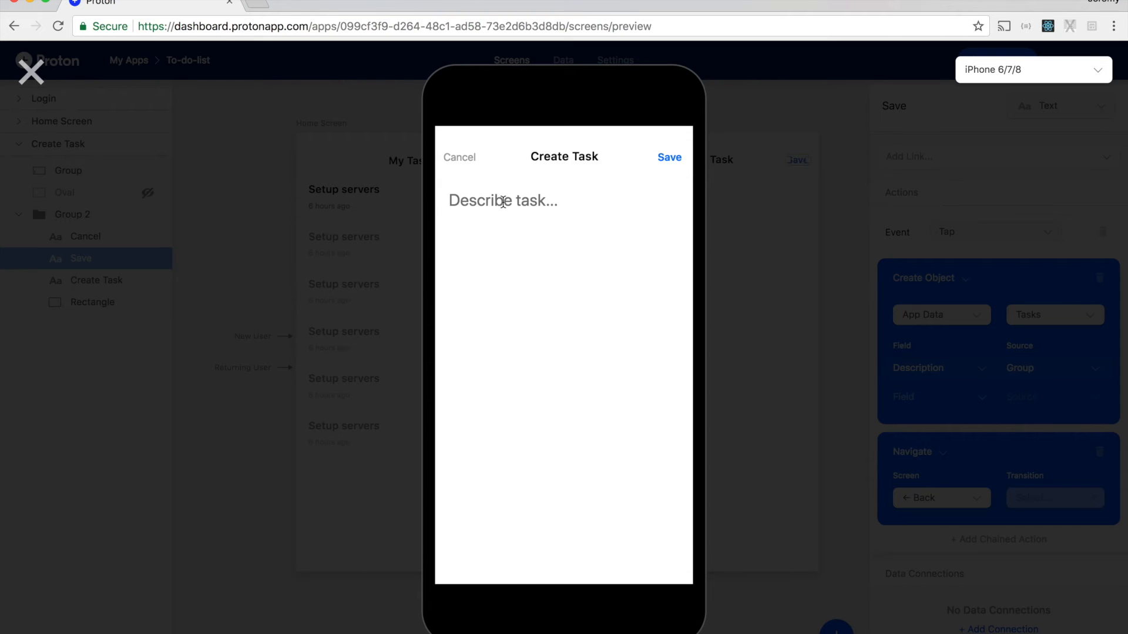
text(Pick up )
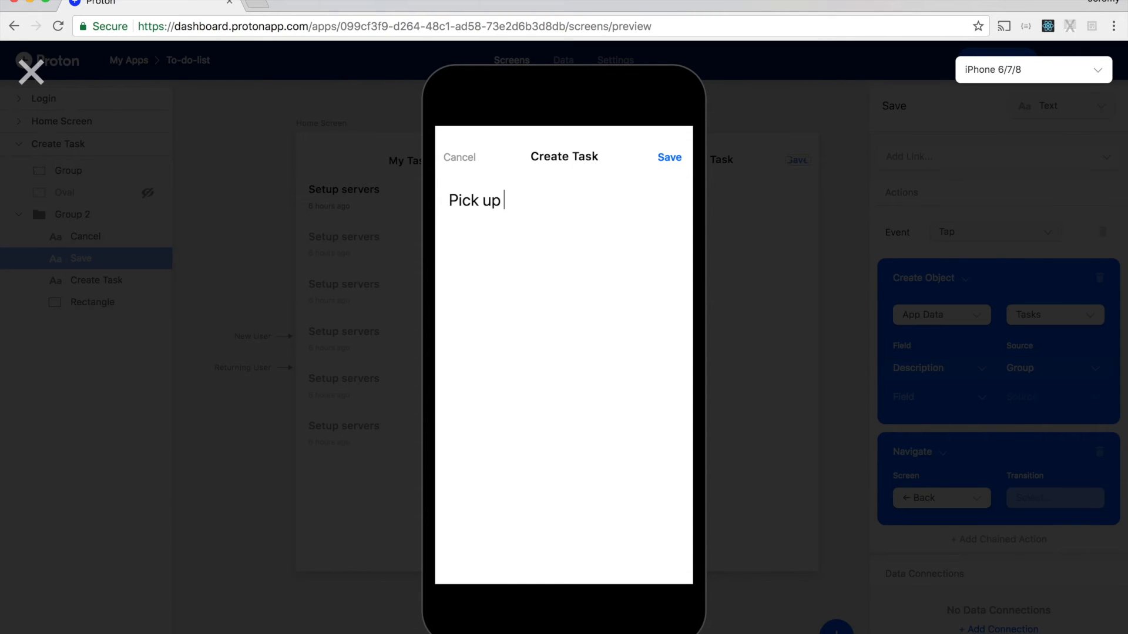
text(kids from daycare)
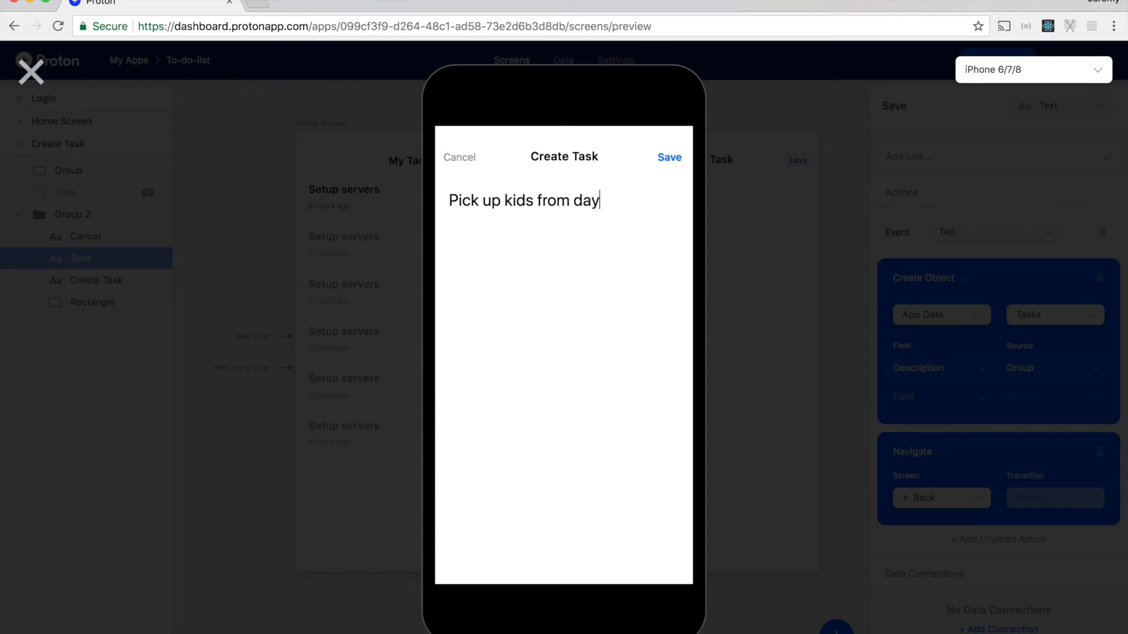
click(667, 162)
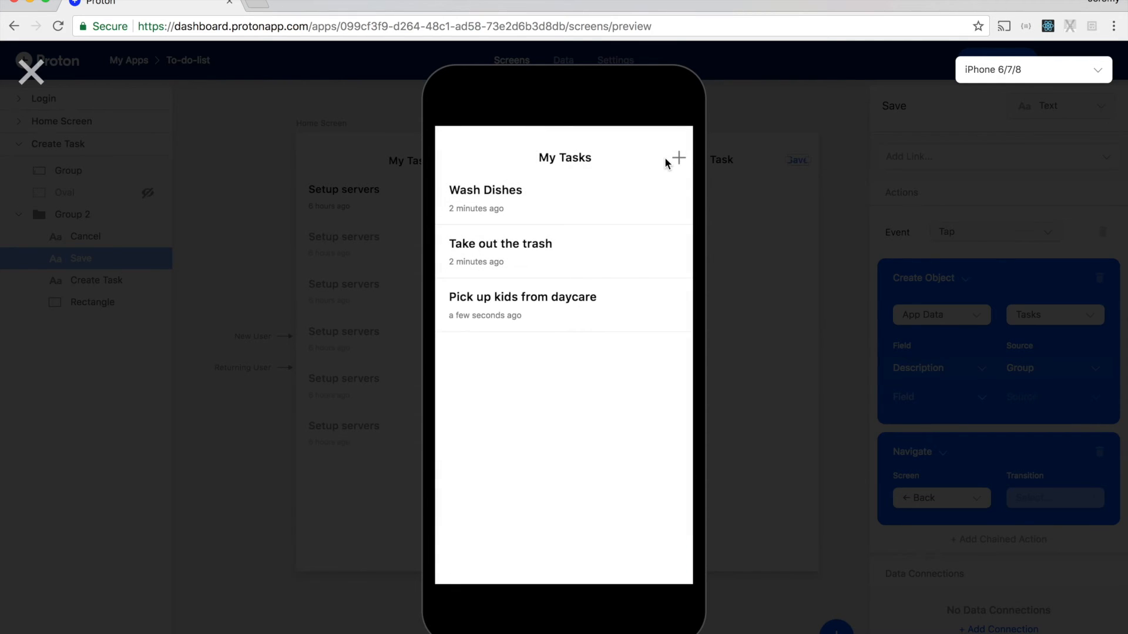